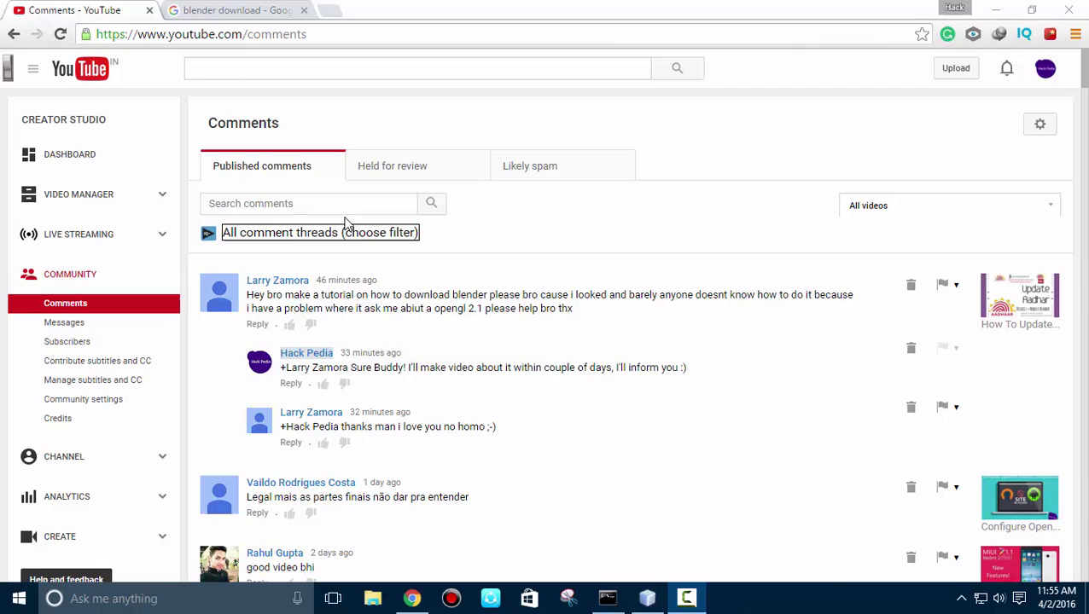
# Return to the 'blender download' Google results and highlight the search query
pyautogui.click(187, 300)
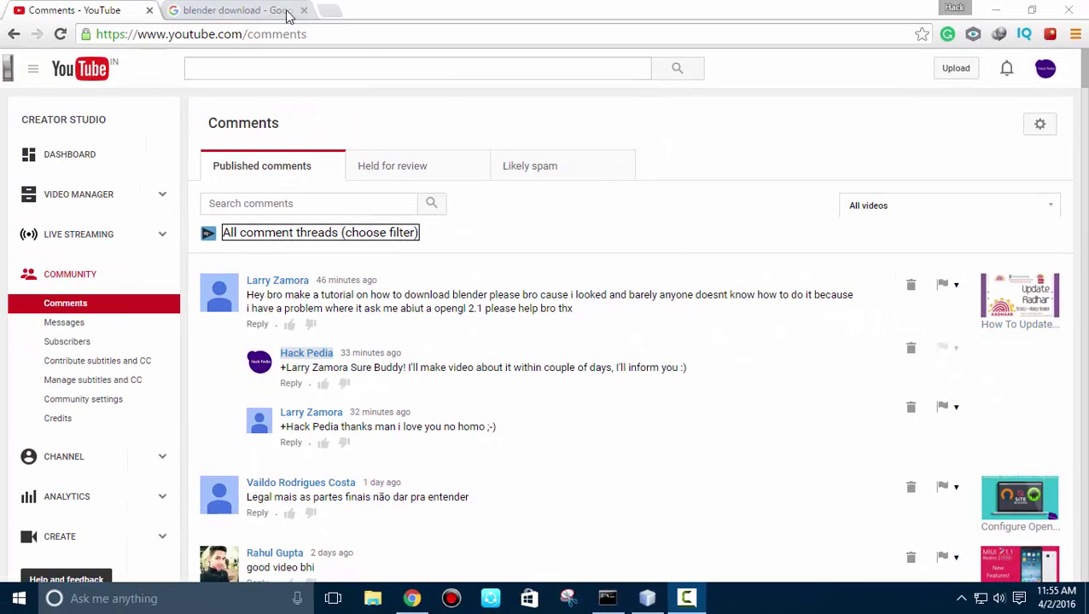
pyautogui.click(238, 10)
pyautogui.click(230, 73)
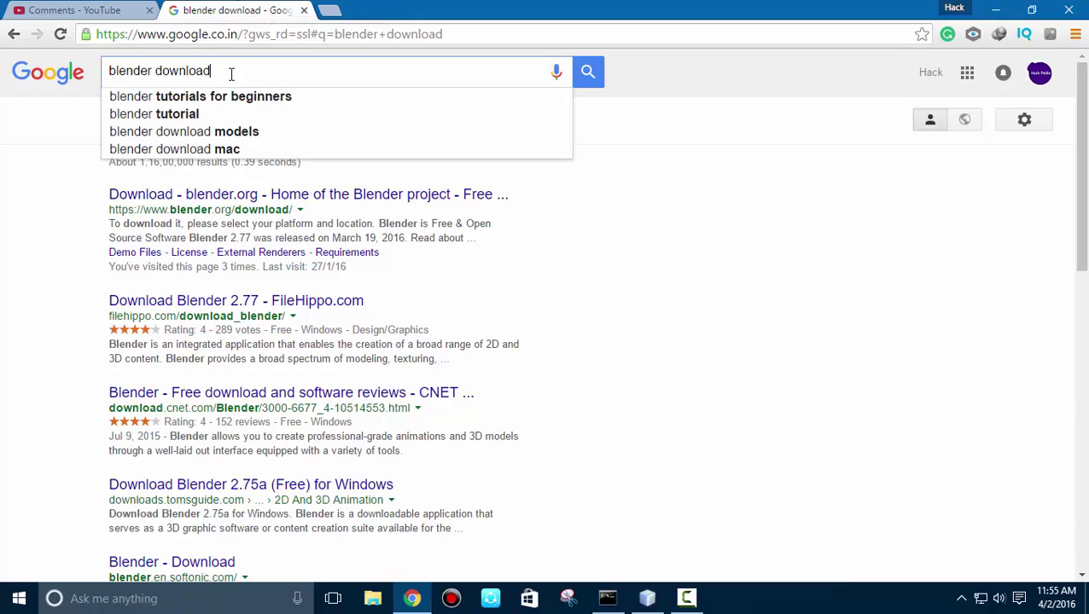
pyautogui.moveTo(231, 72); pyautogui.dragTo(95, 75)
pyautogui.click(706, 222)
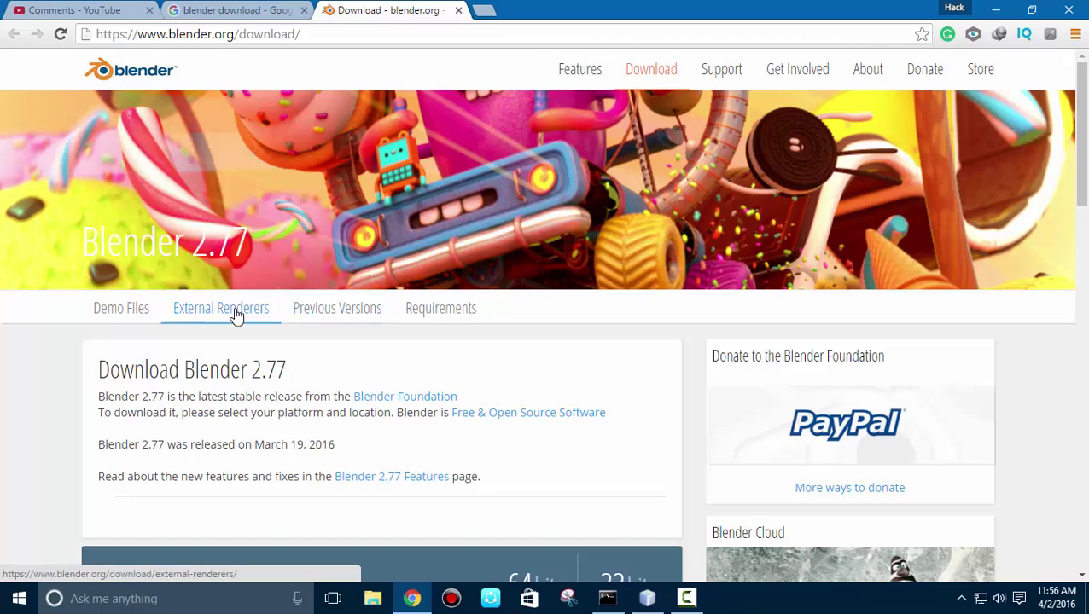
# Highlight the Download Blender 2.77 heading and scroll to the Windows Installer and .ZIP options
pyautogui.moveTo(100, 370); pyautogui.dragTo(308, 384)
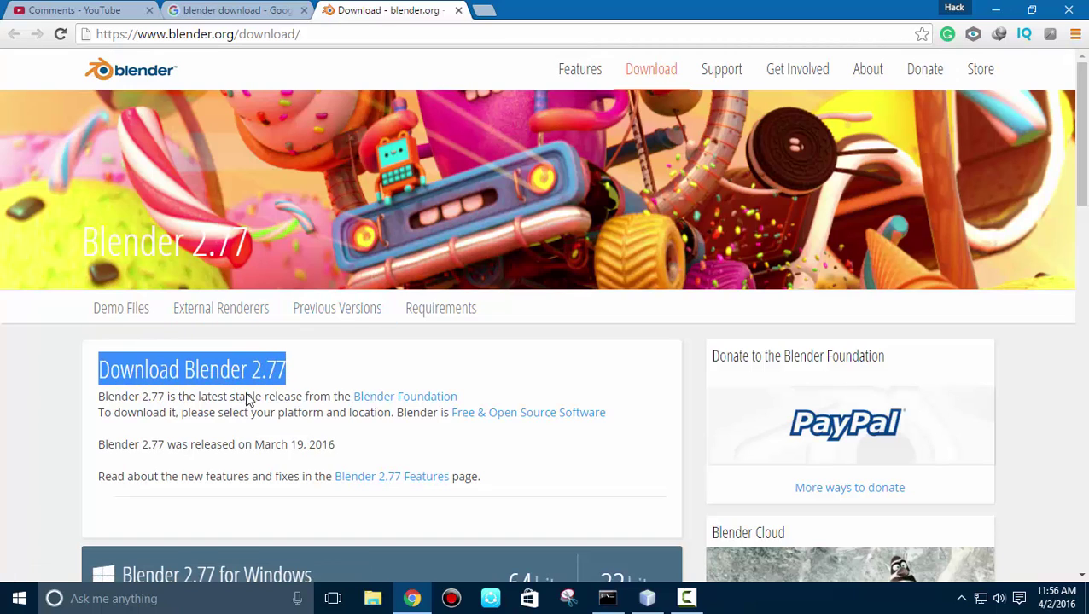
pyautogui.scroll(-2, 640, 423)
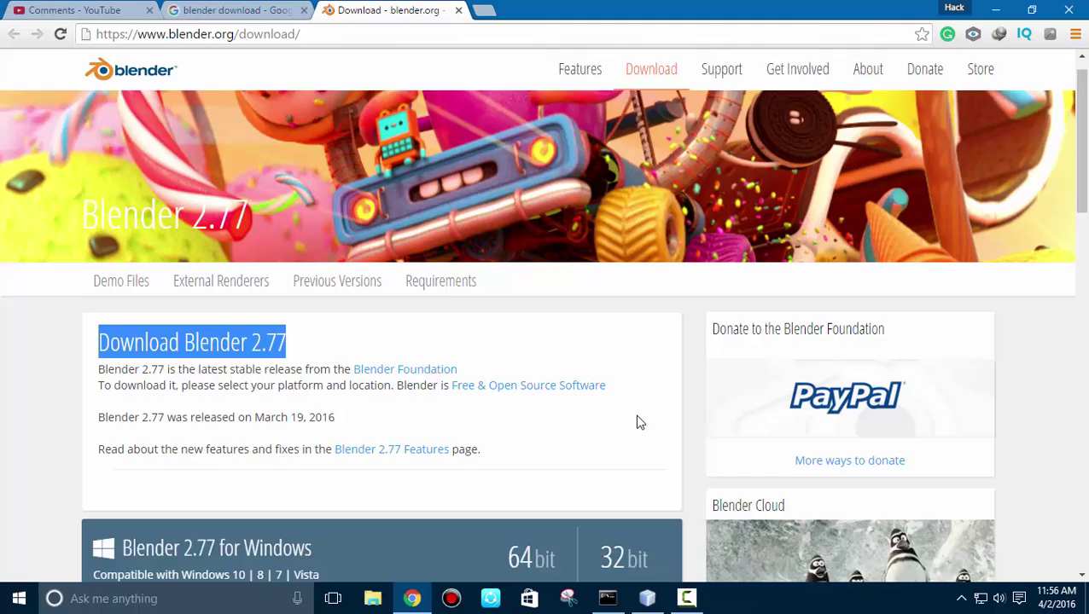
pyautogui.scroll(-2, 636, 424)
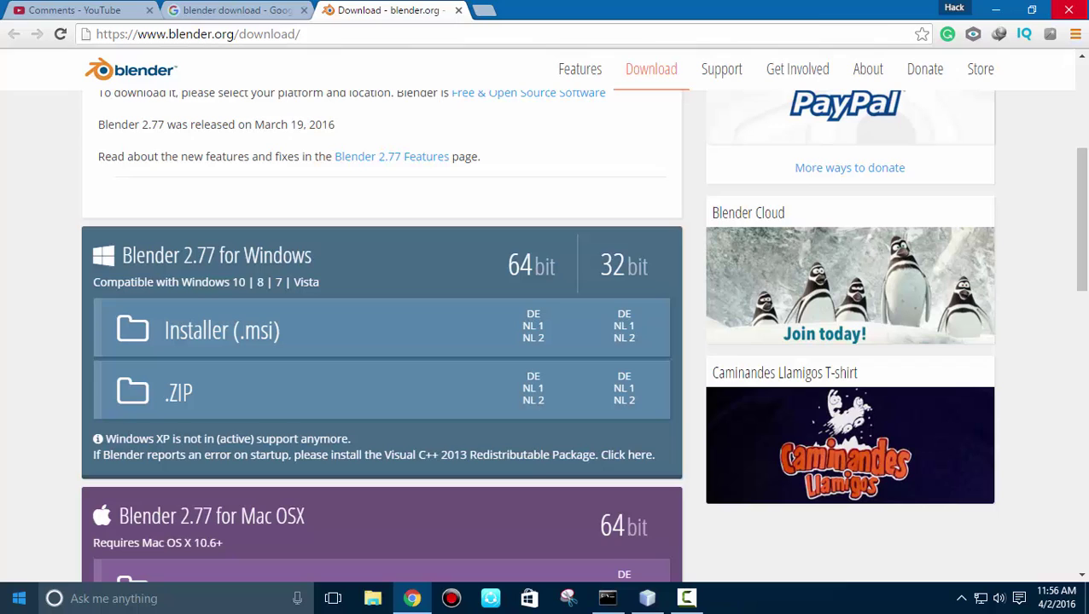
pyautogui.click(19, 599)
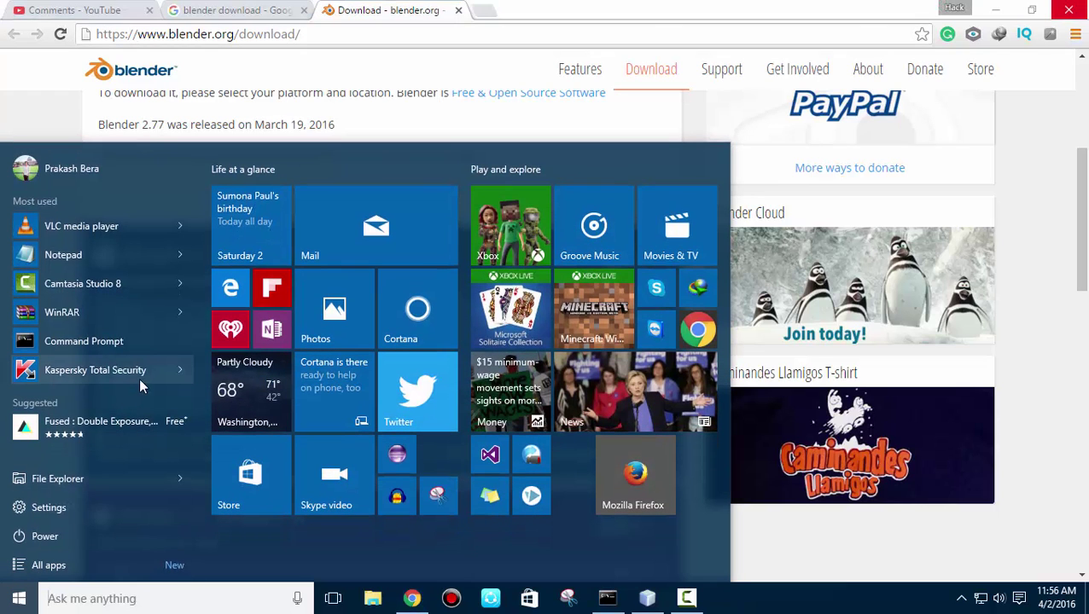
pyautogui.click(89, 478)
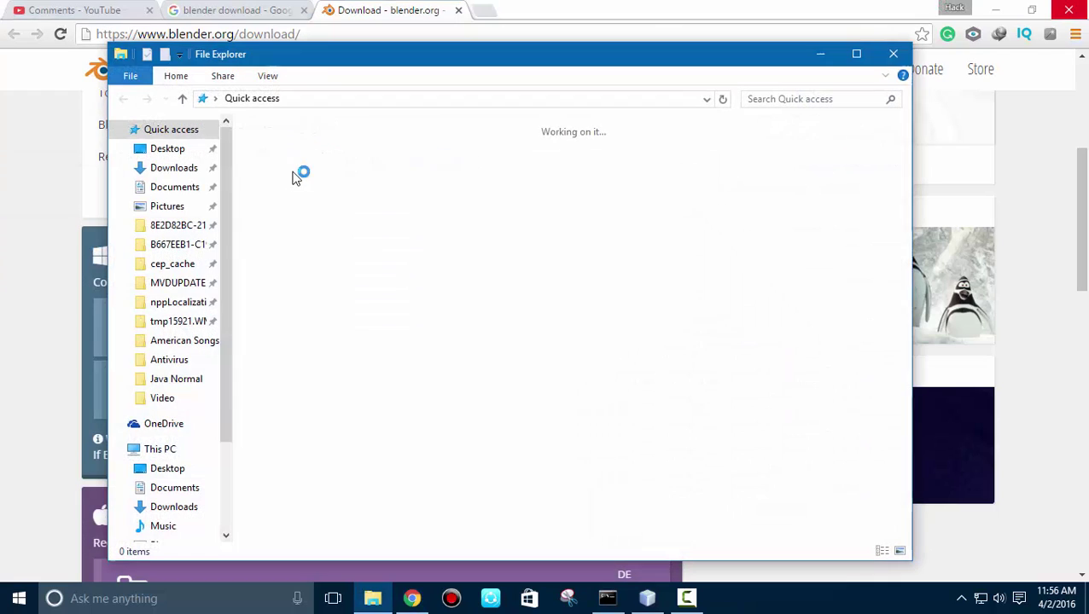
pyautogui.rightClick(182, 455)
pyautogui.click(210, 431)
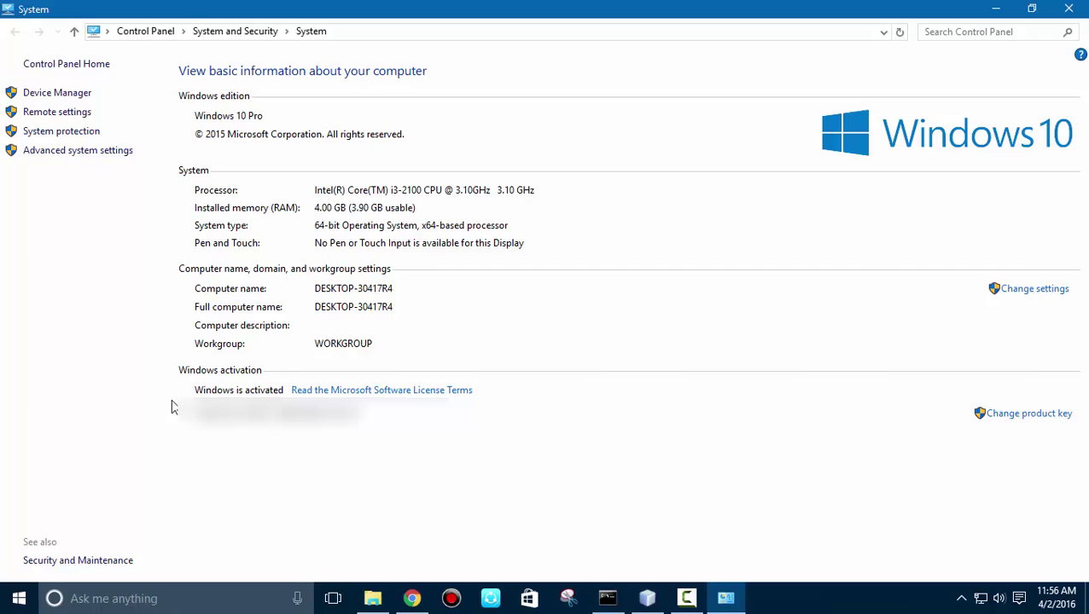
pyautogui.click(1069, 8)
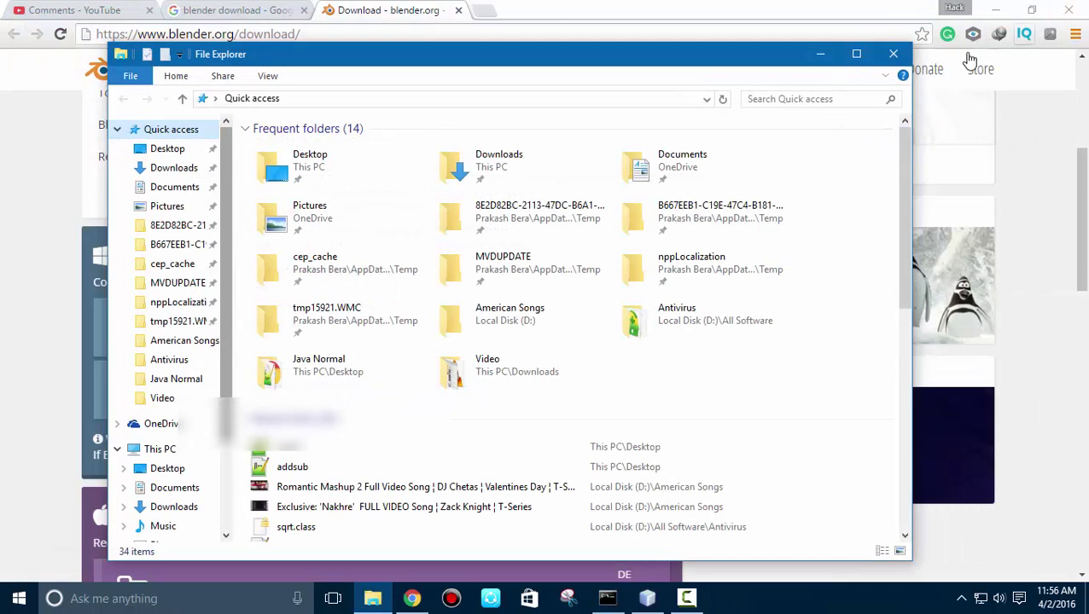
pyautogui.click(899, 48)
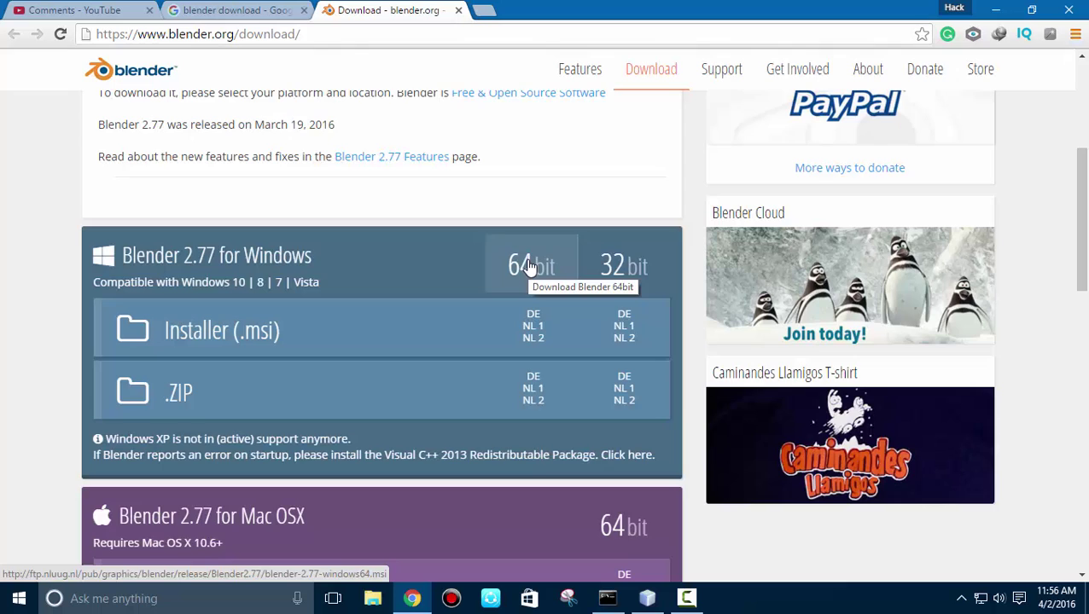
# Launch dxdiag and view the Display page showing the Intel HD Graphics card and driver
pyautogui.scroll(2, 533, 290)
pyautogui.scroll(2, 550, 346)
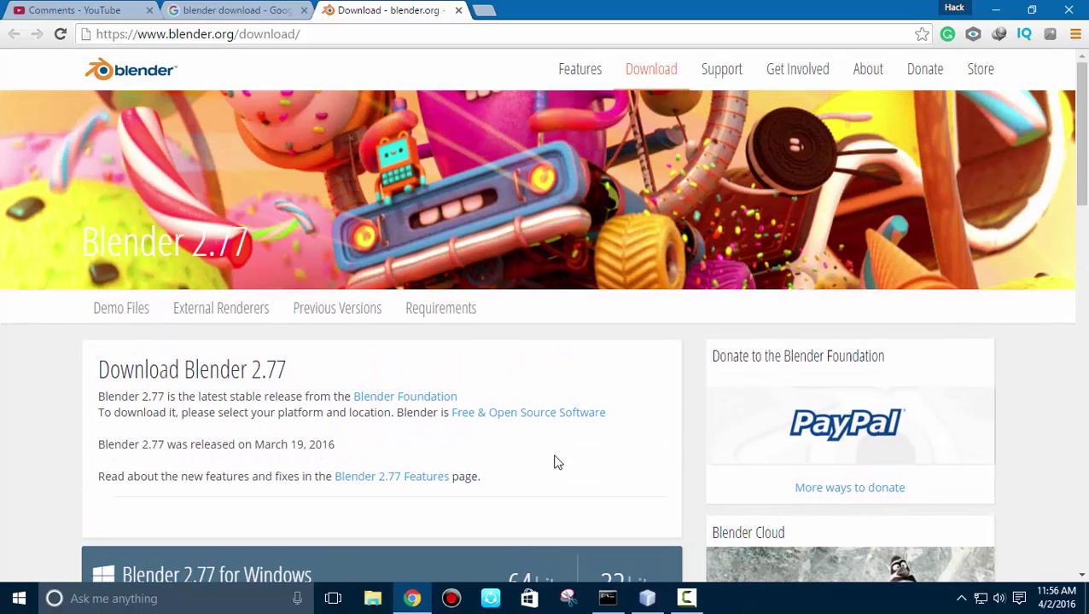
pyautogui.scroll(-1, 551, 465)
pyautogui.press('super+r')
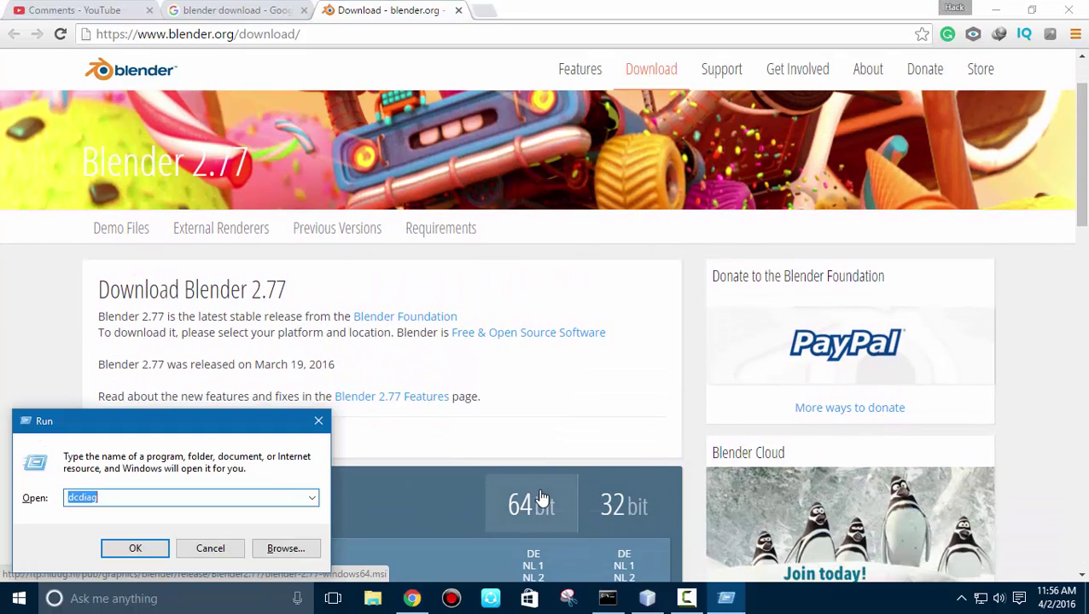
pyautogui.write('dxdiag')
pyautogui.press('Return')
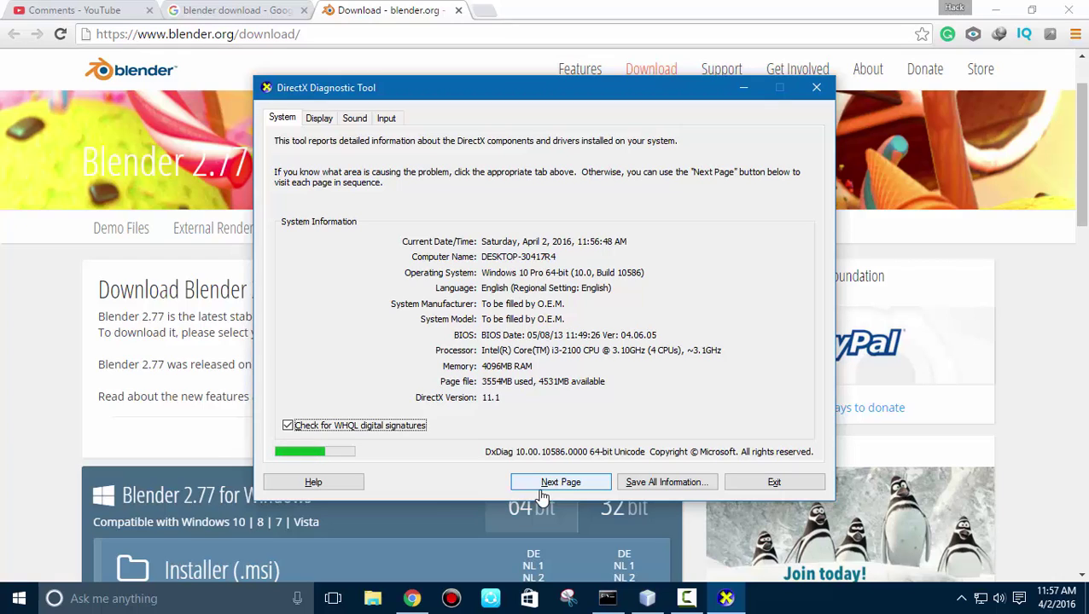
pyautogui.click(316, 120)
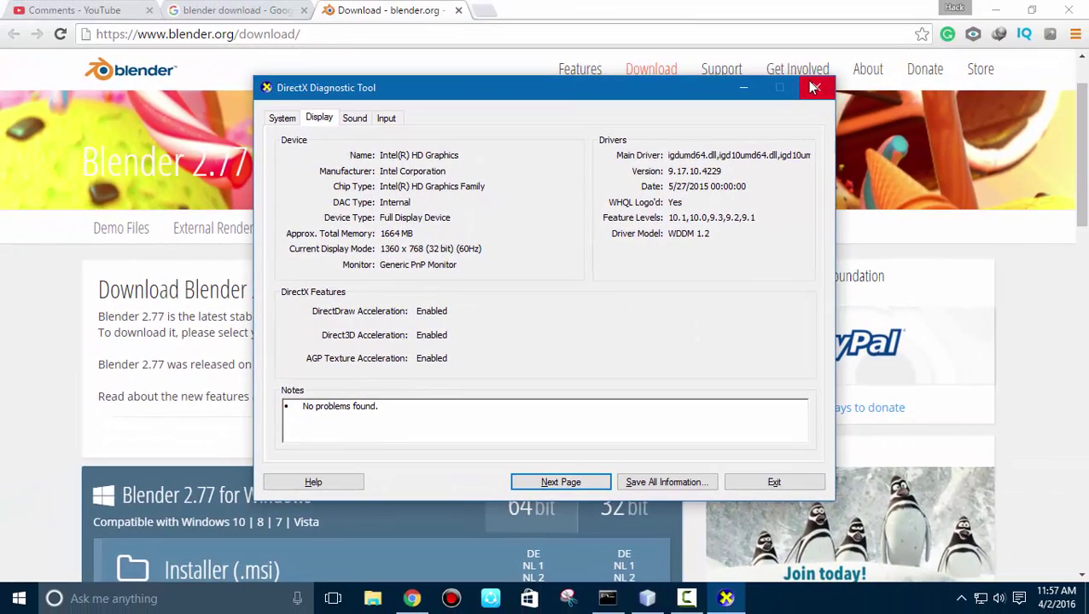
# Close DxDiag and start downloading the 64-bit installer blender-2.77-windows64.msi
pyautogui.click(813, 87)
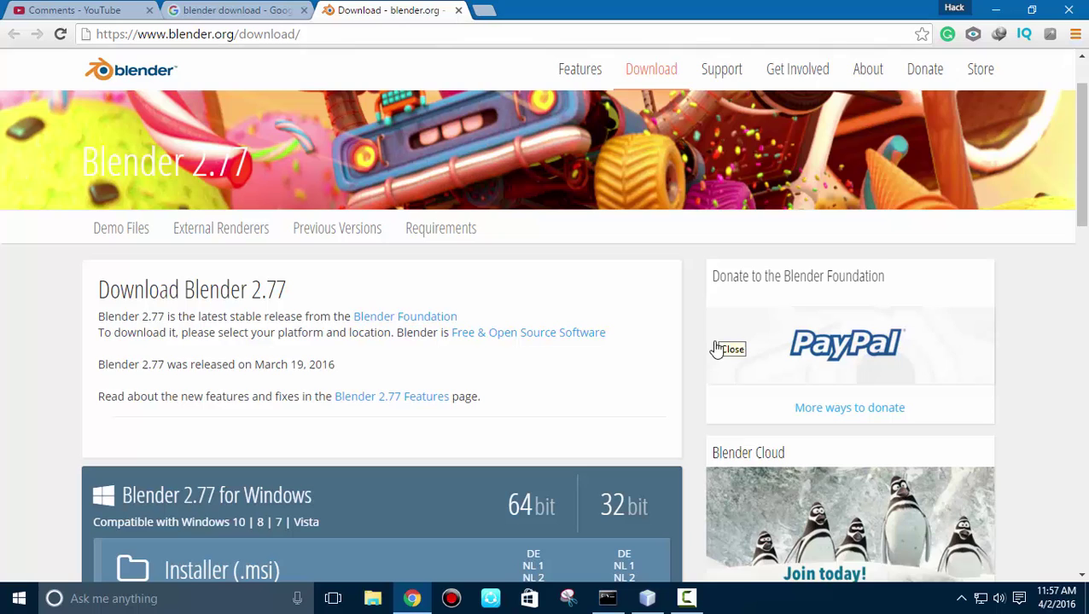
pyautogui.scroll(-2, 692, 321)
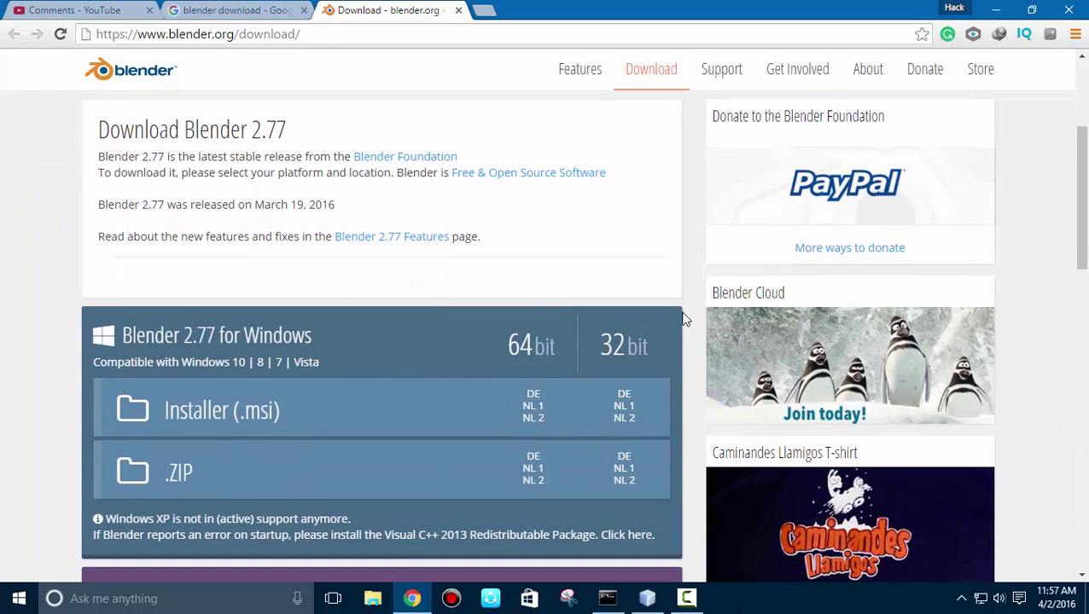
pyautogui.click(527, 344)
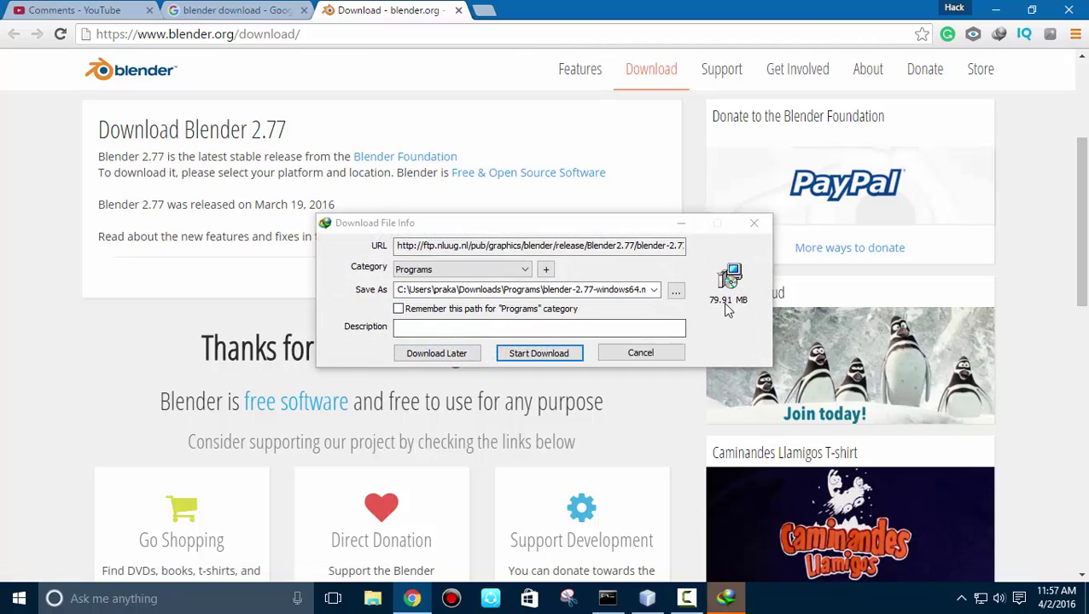
pyautogui.click(555, 353)
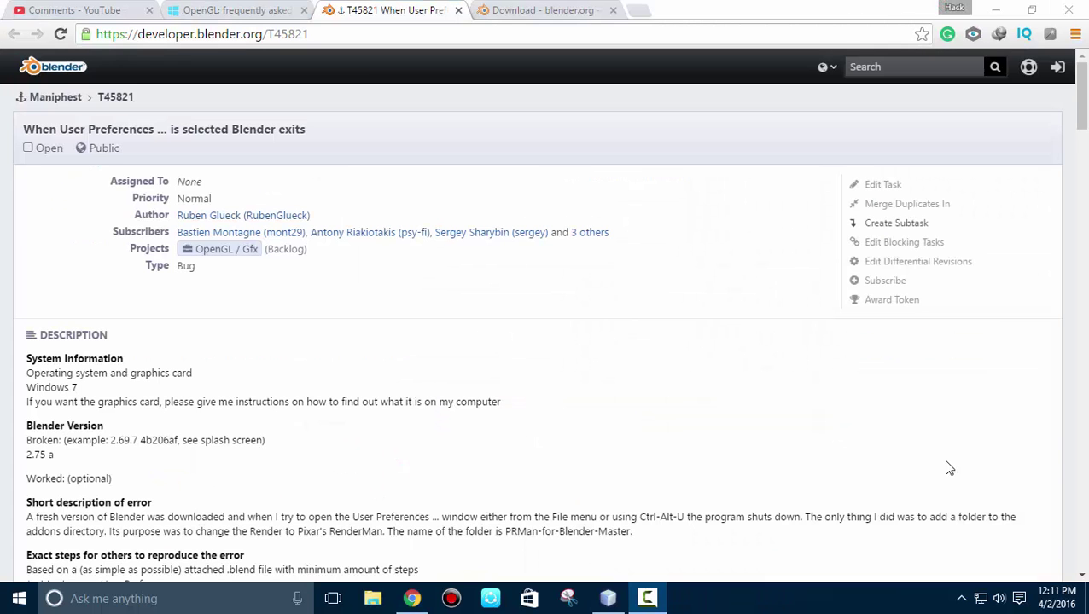
# Select bug report T45821's web address and title on developer.blender.org
pyautogui.click(290, 35)
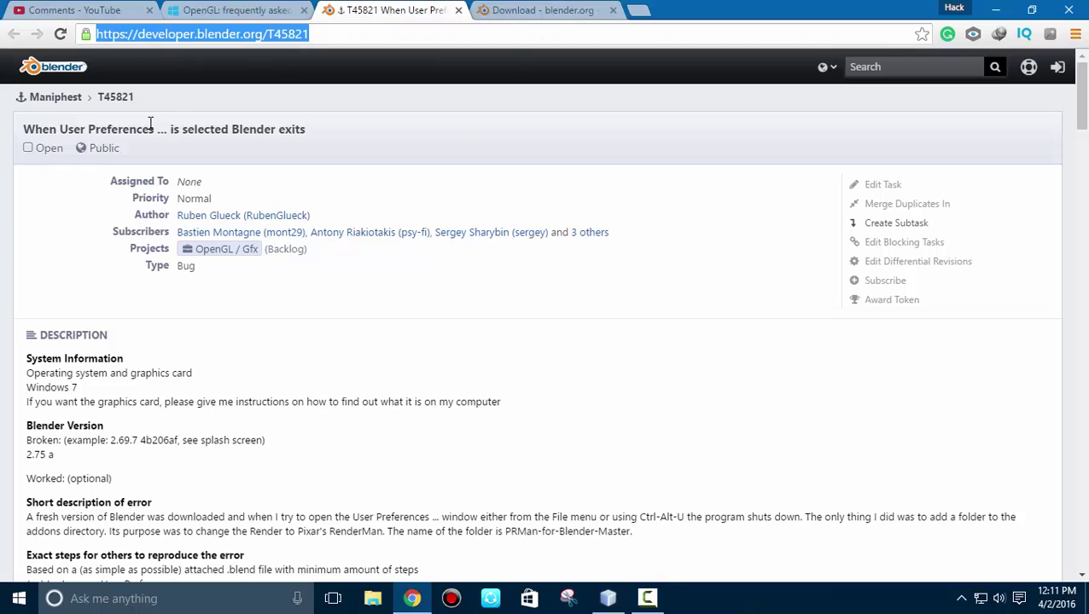
pyautogui.moveTo(27, 131); pyautogui.dragTo(253, 141)
pyautogui.click(307, 201)
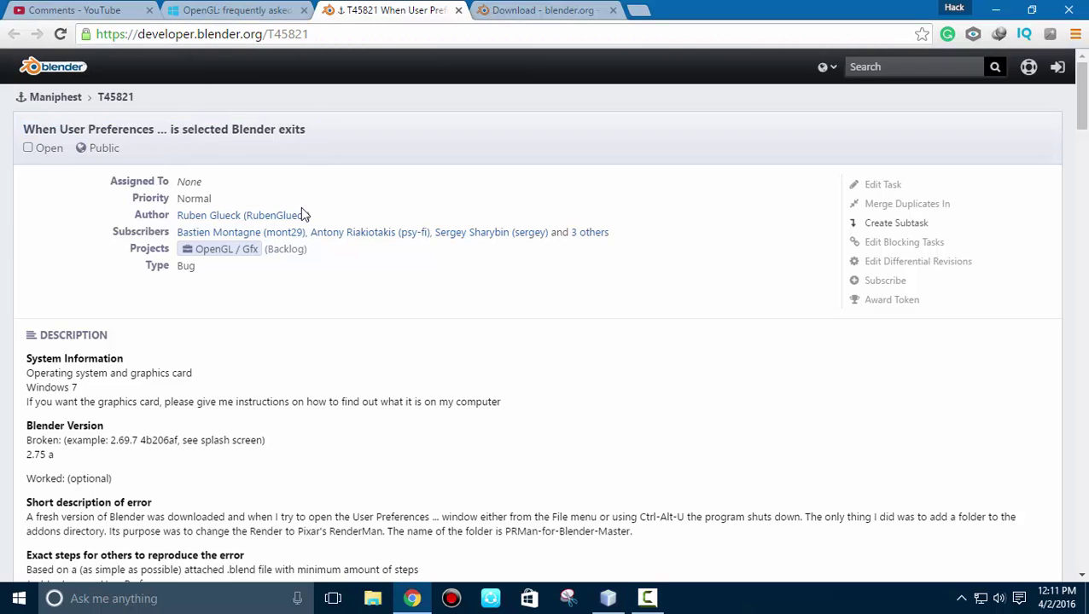
pyautogui.scroll(-1, 205, 351)
pyautogui.scroll(-2, 205, 351)
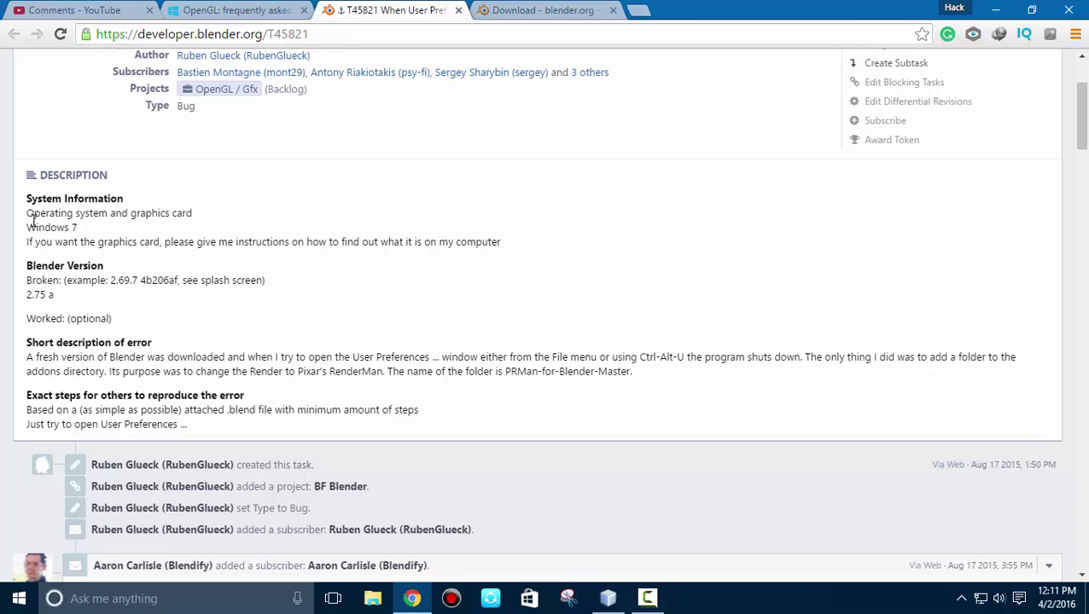
# Review the reporter's Windows 7 info and the OpenGL 1.4 driver requirement, then go to the OpenGL FAQ
pyautogui.moveTo(34, 223); pyautogui.dragTo(249, 242)
pyautogui.scroll(-3, 276, 294)
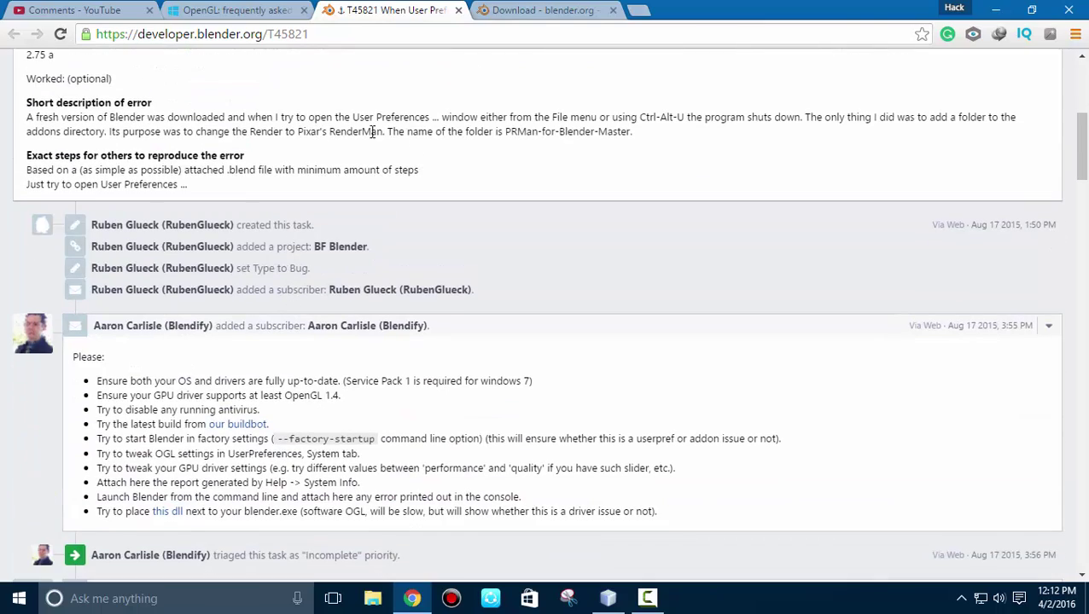
pyautogui.scroll(-5, 378, 264)
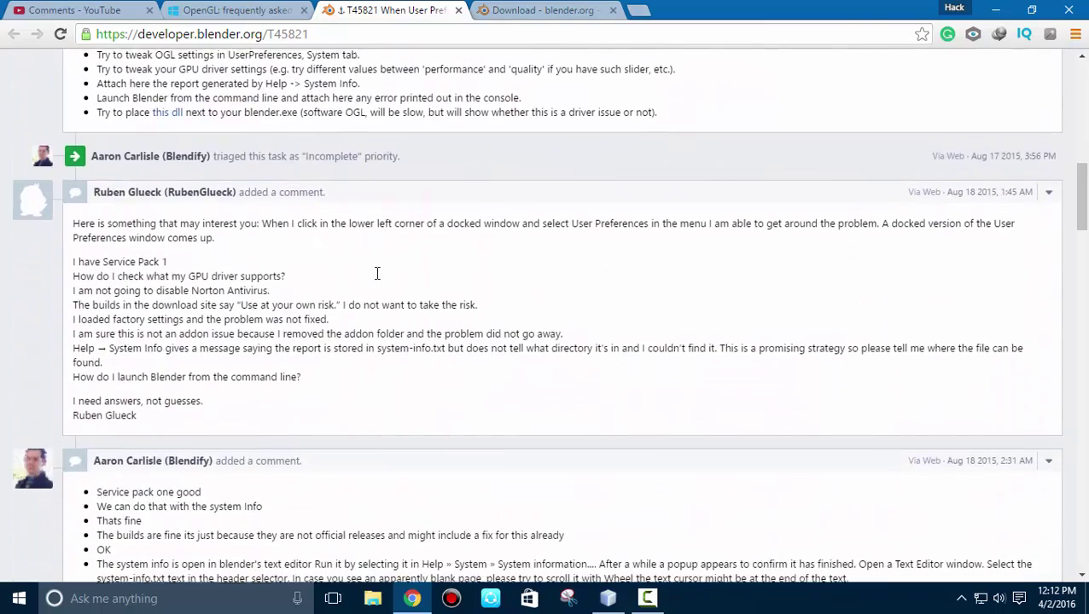
pyautogui.scroll(2, 379, 280)
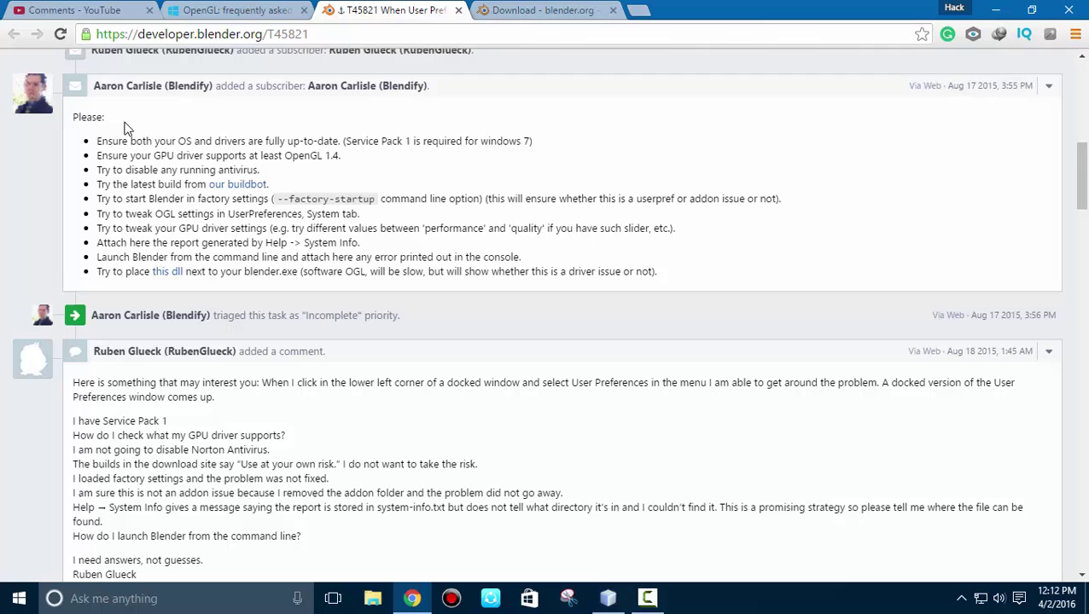
pyautogui.moveTo(97, 142); pyautogui.dragTo(306, 142)
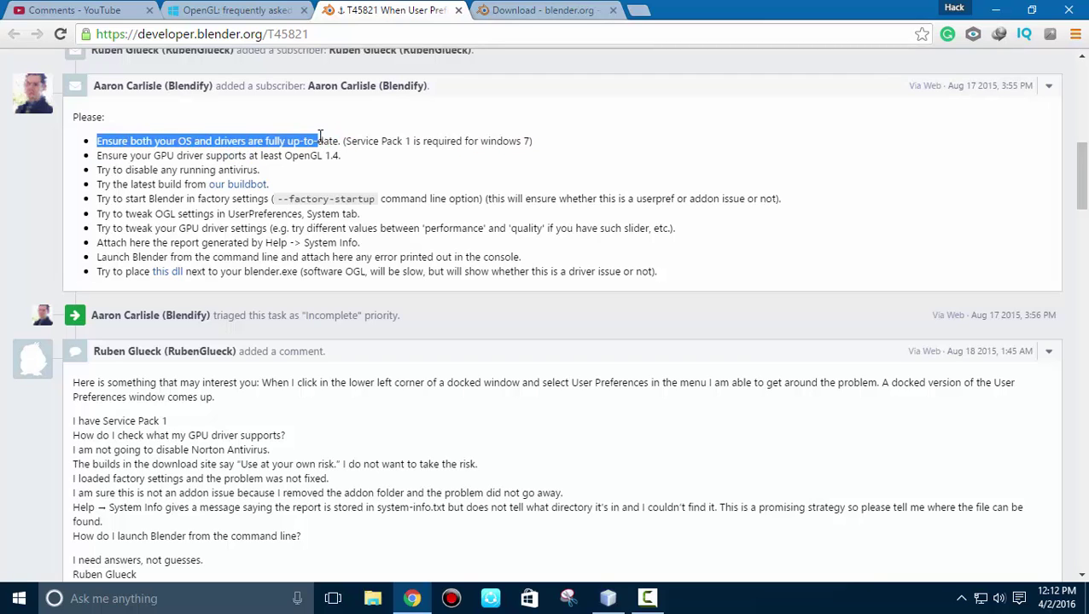
pyautogui.moveTo(162, 155); pyautogui.dragTo(337, 155)
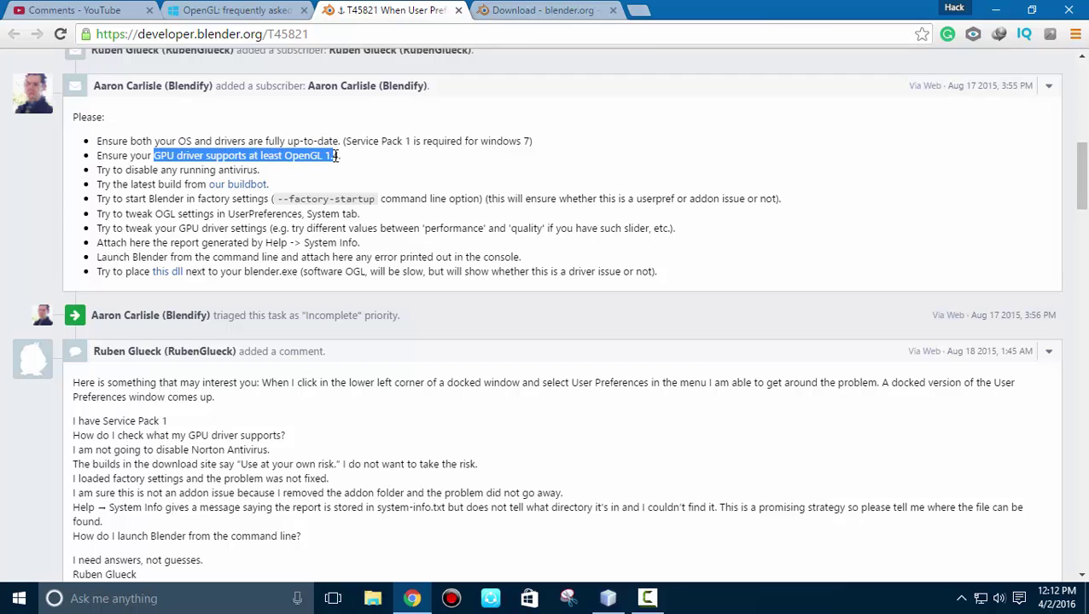
pyautogui.click(255, 413)
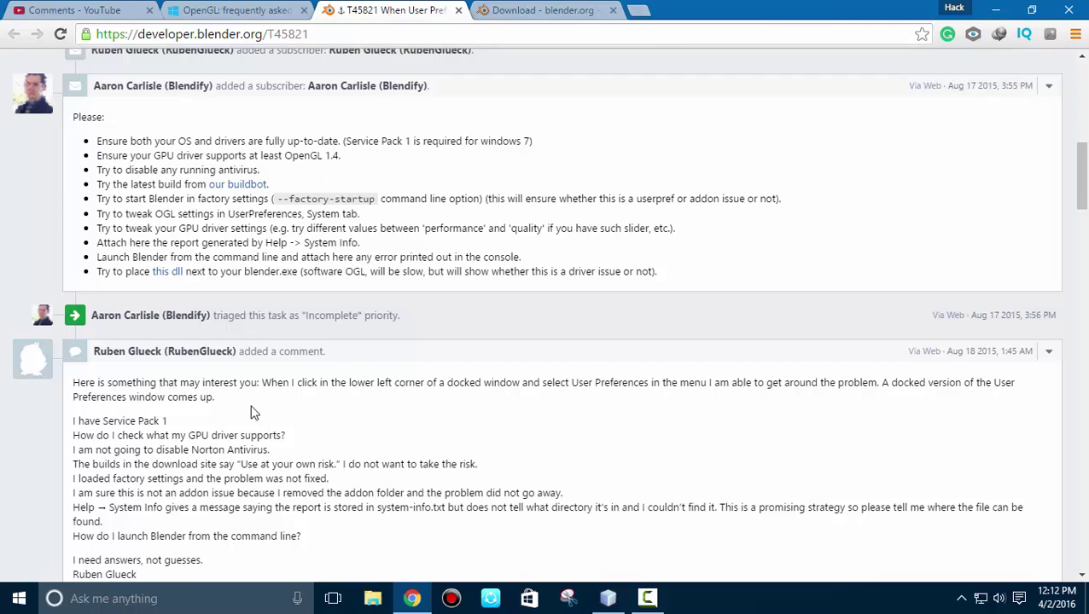
pyautogui.scroll(-3, 313, 115)
pyautogui.click(239, 10)
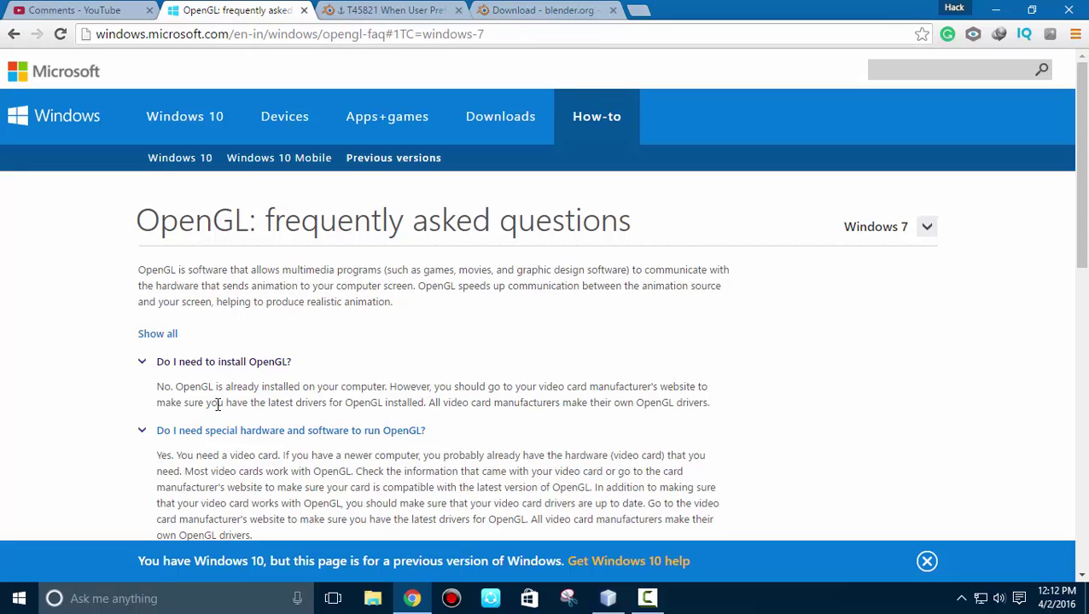
# Read the FAQ answer that OpenGL needs a video card with up-to-date drivers
pyautogui.scroll(-2, 354, 399)
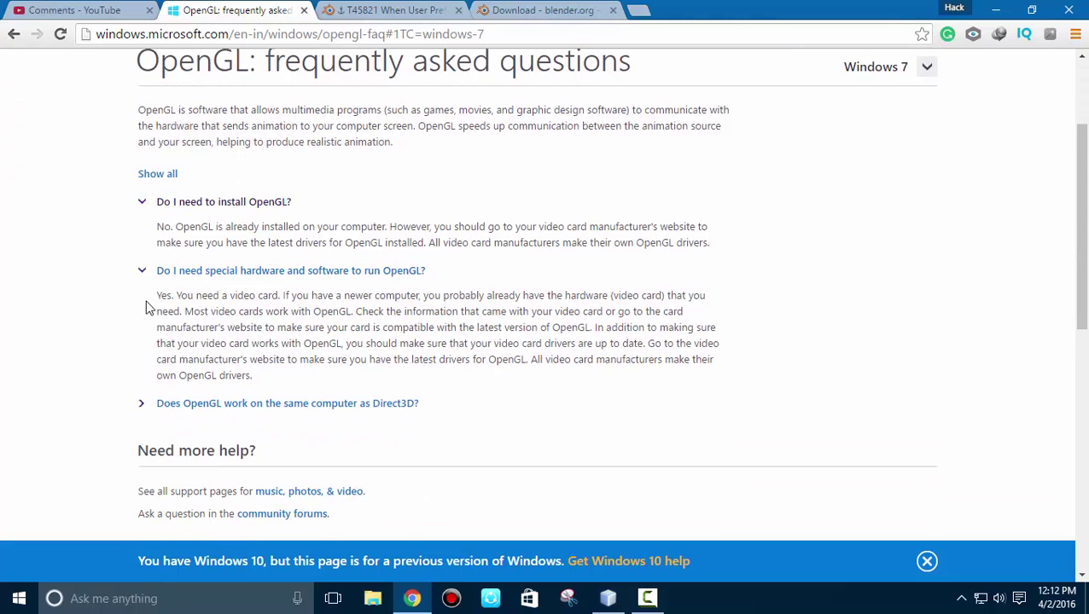
pyautogui.moveTo(157, 297); pyautogui.dragTo(704, 296)
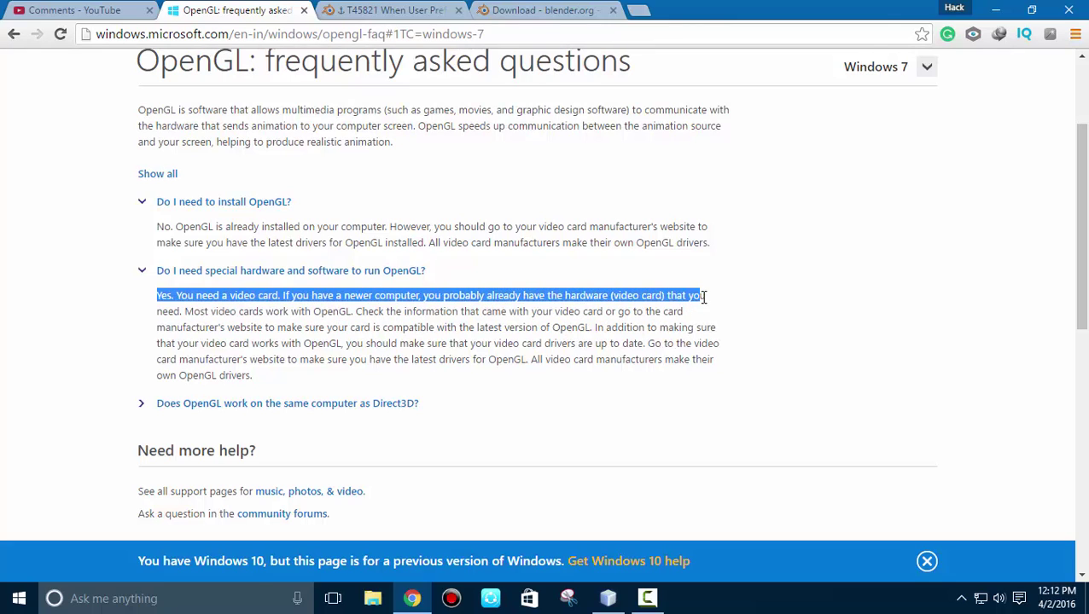
pyautogui.click(171, 312)
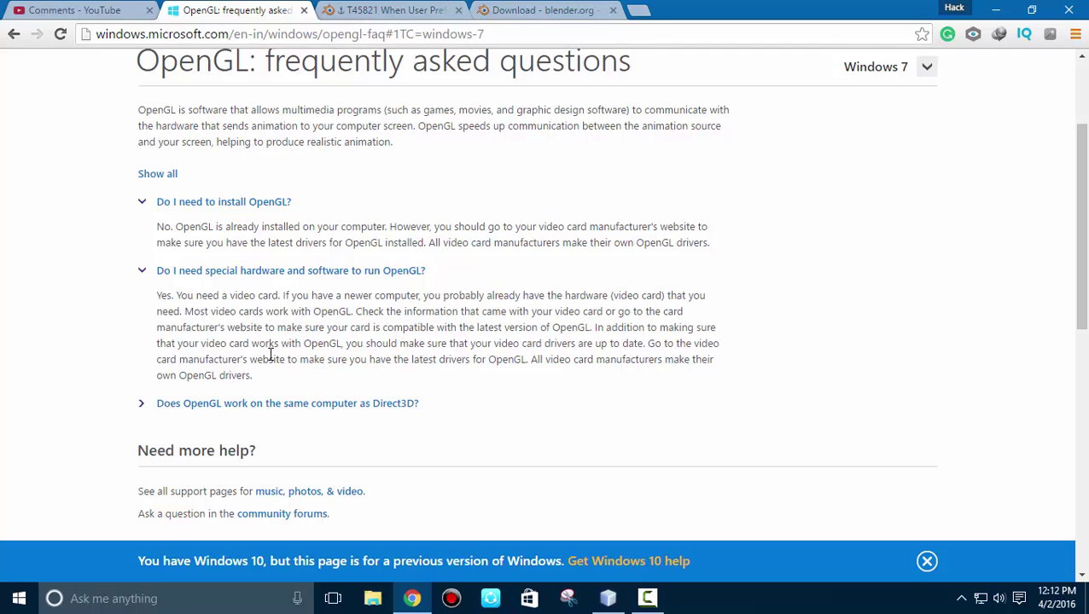
pyautogui.scroll(2, 270, 353)
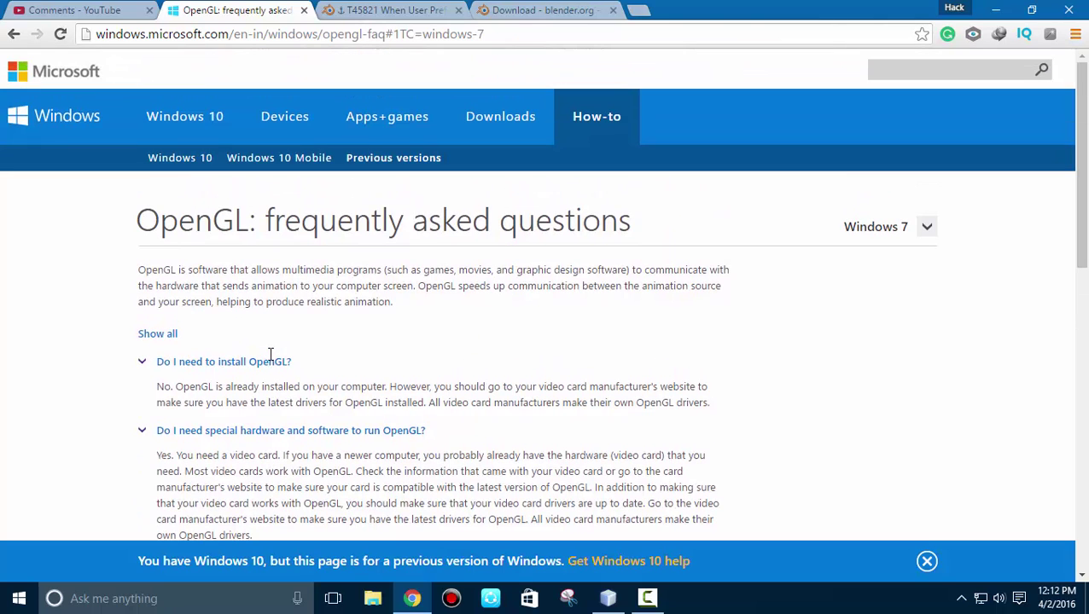
# Search Google for 'opengl viewer' and open Softpedia's OpenGL Extension Viewer page
pyautogui.click(13, 36)
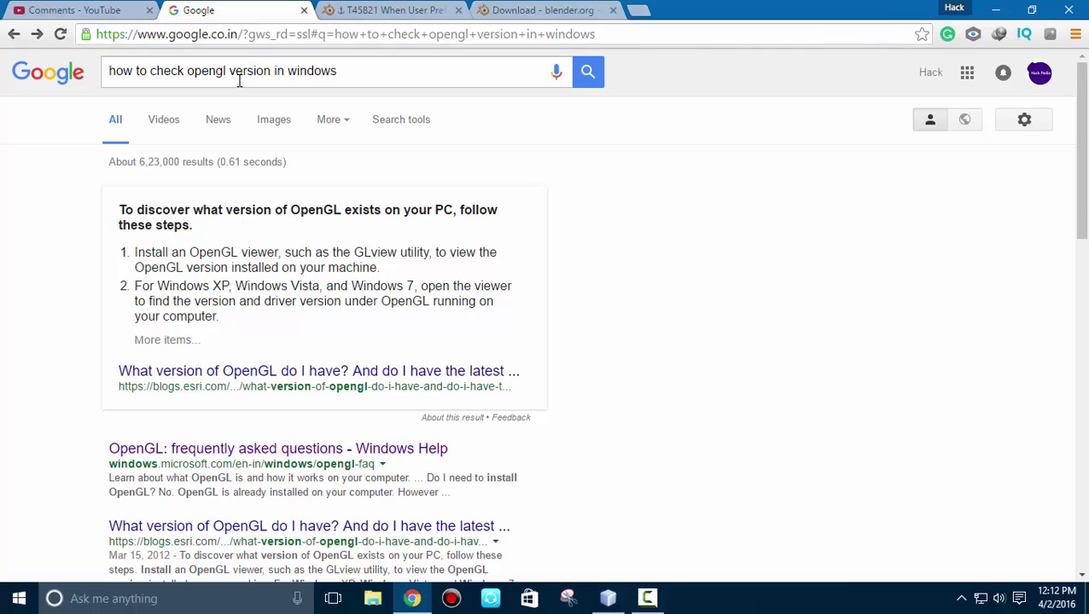
pyautogui.moveTo(355, 71); pyautogui.dragTo(68, 74)
pyautogui.write('openf')
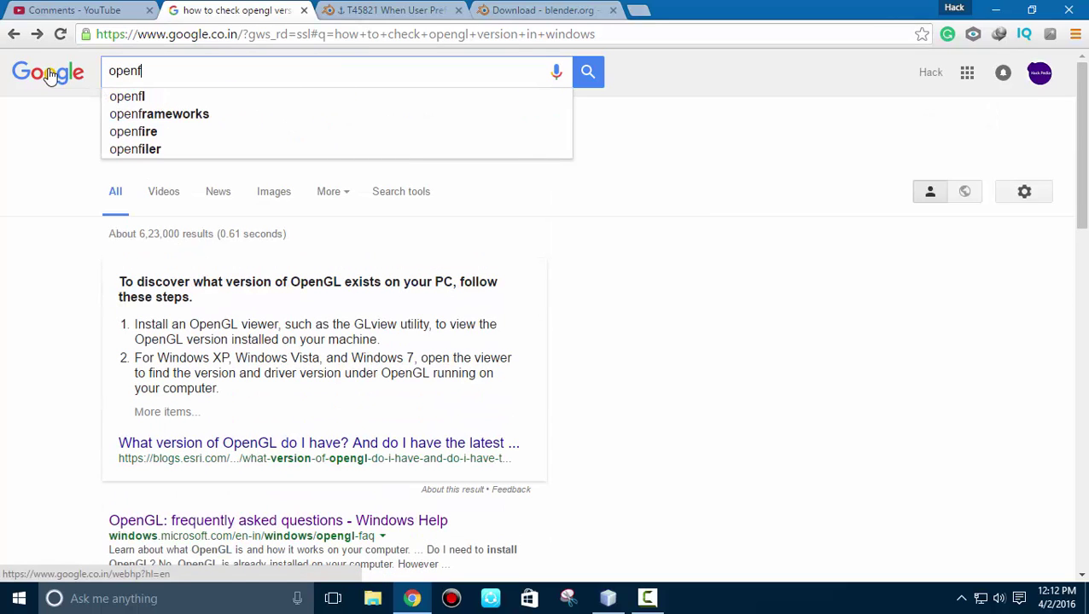
pyautogui.press('BackSpace')
pyautogui.write('gl viw')
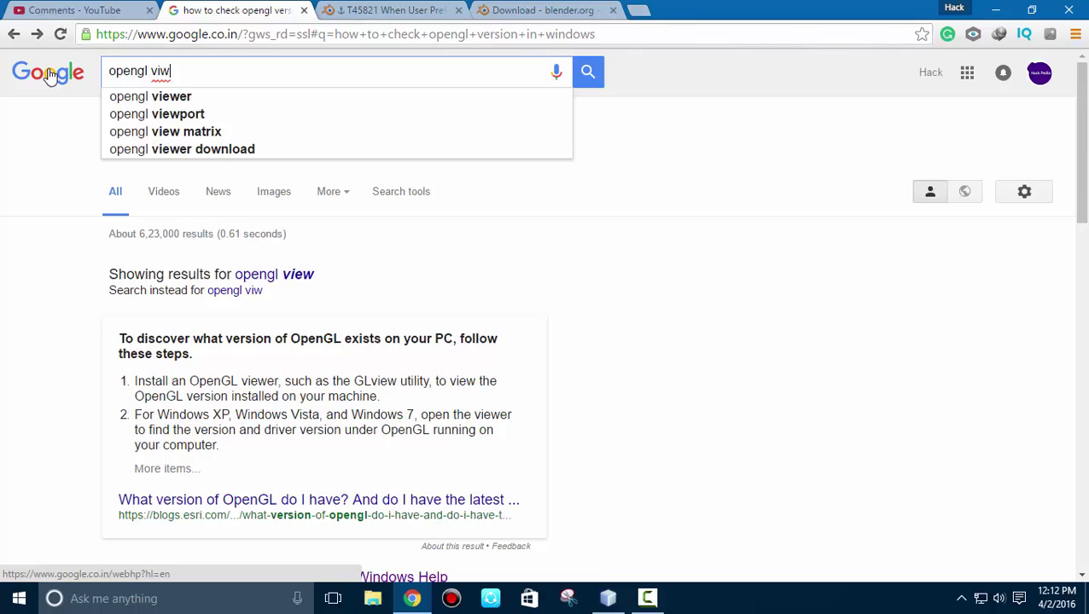
pyautogui.press('BackSpace')
pyautogui.write('ewer')
pyautogui.press('Return')
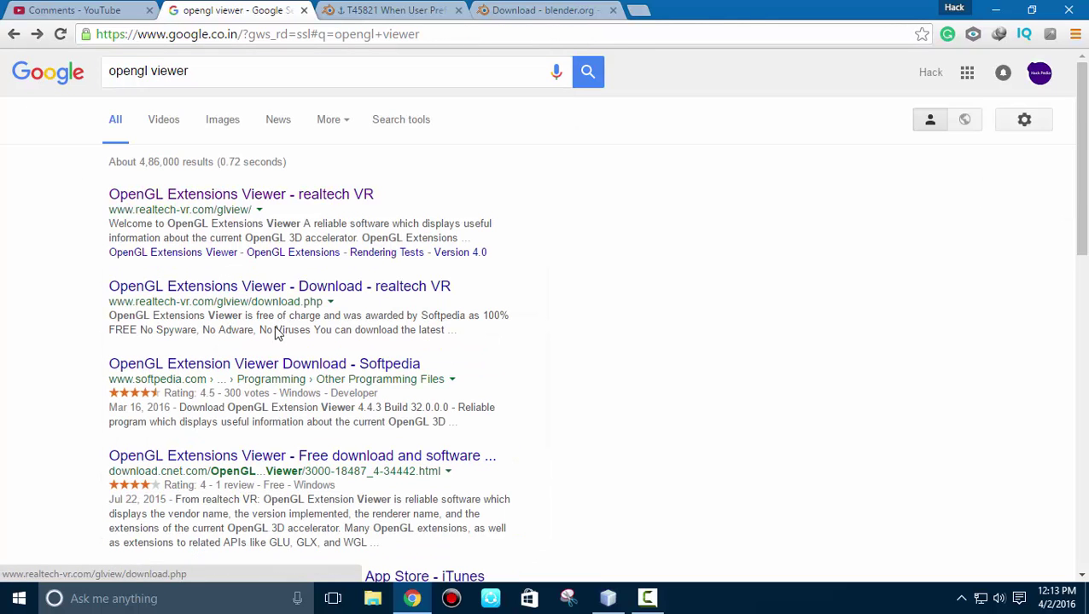
pyautogui.click(348, 367)
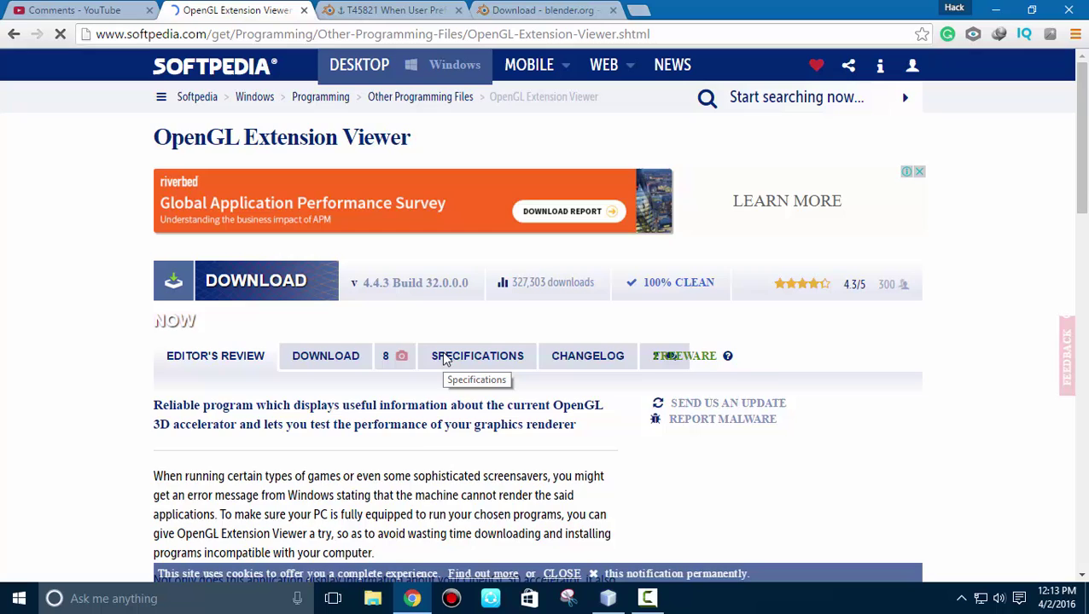
# Download glview443.exe via Softpedia Secure Download (US), then close the tab and minimize Chrome
pyautogui.click(280, 291)
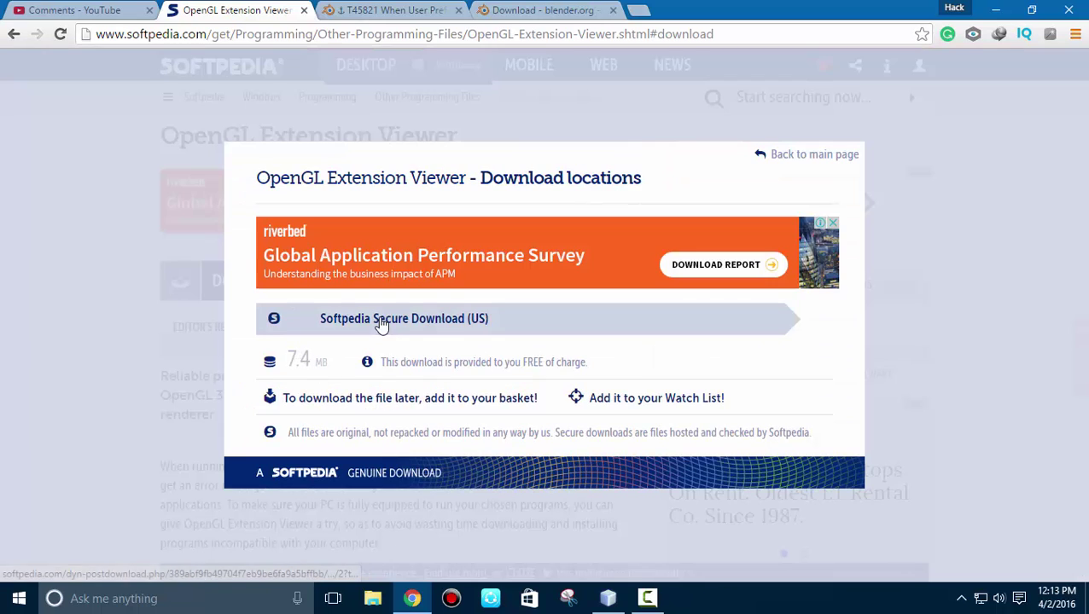
pyautogui.click(376, 322)
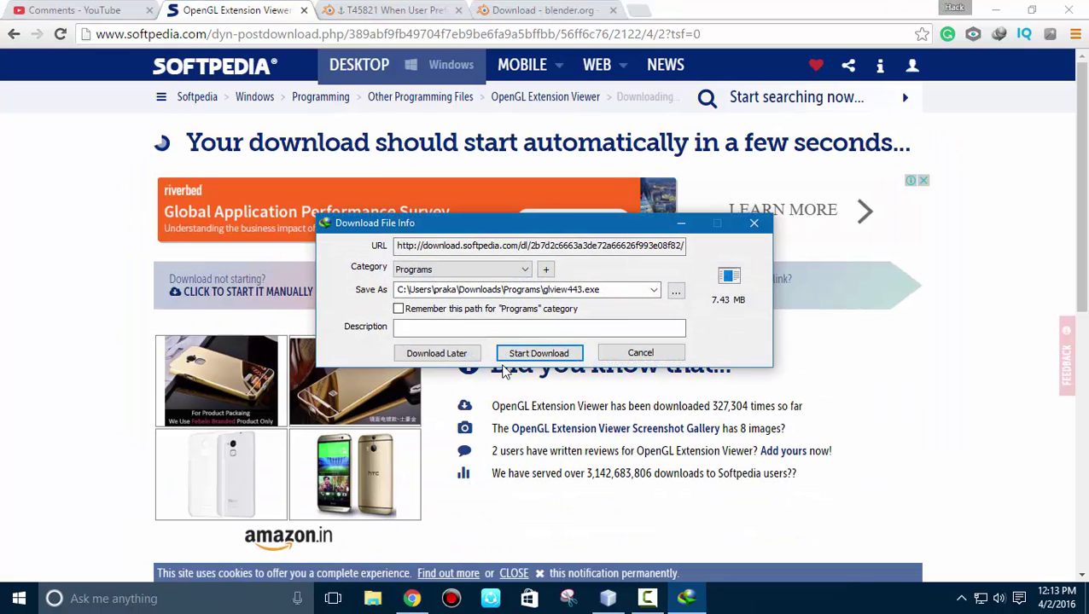
pyautogui.click(522, 355)
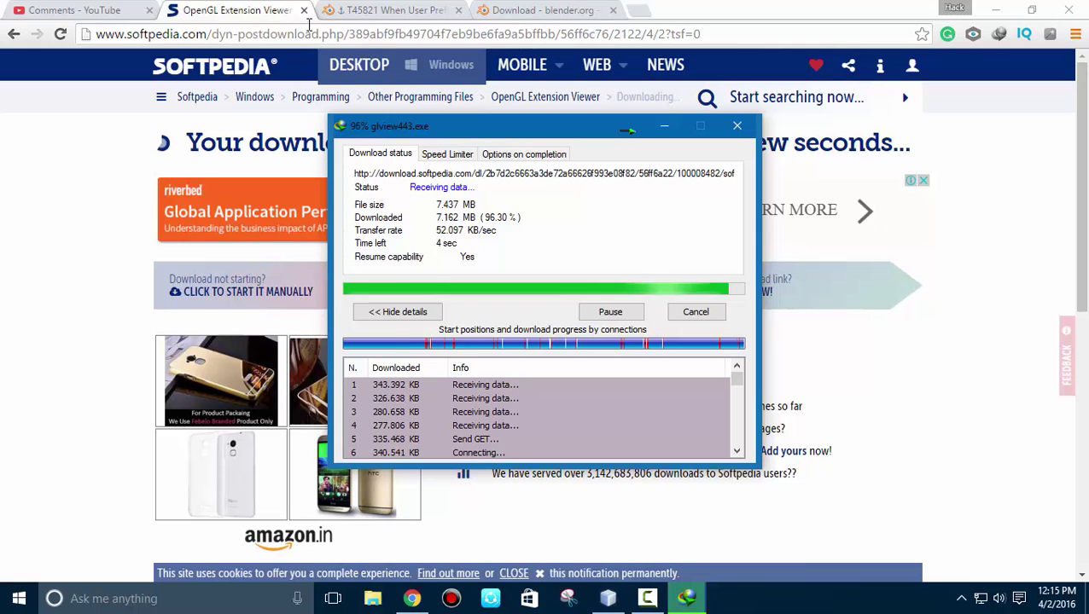
pyautogui.click(304, 11)
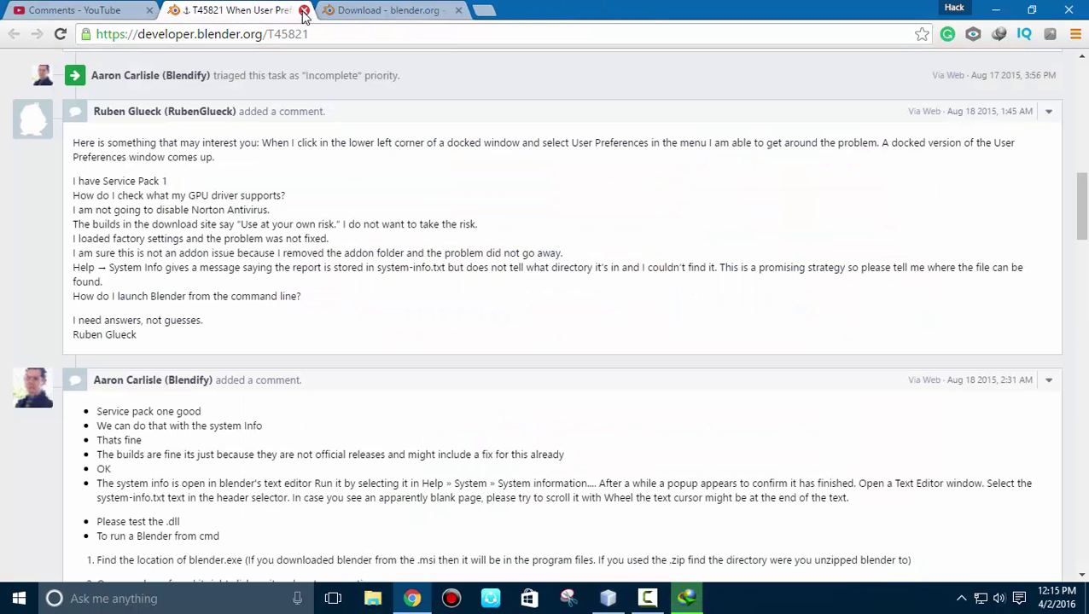
pyautogui.click(996, 9)
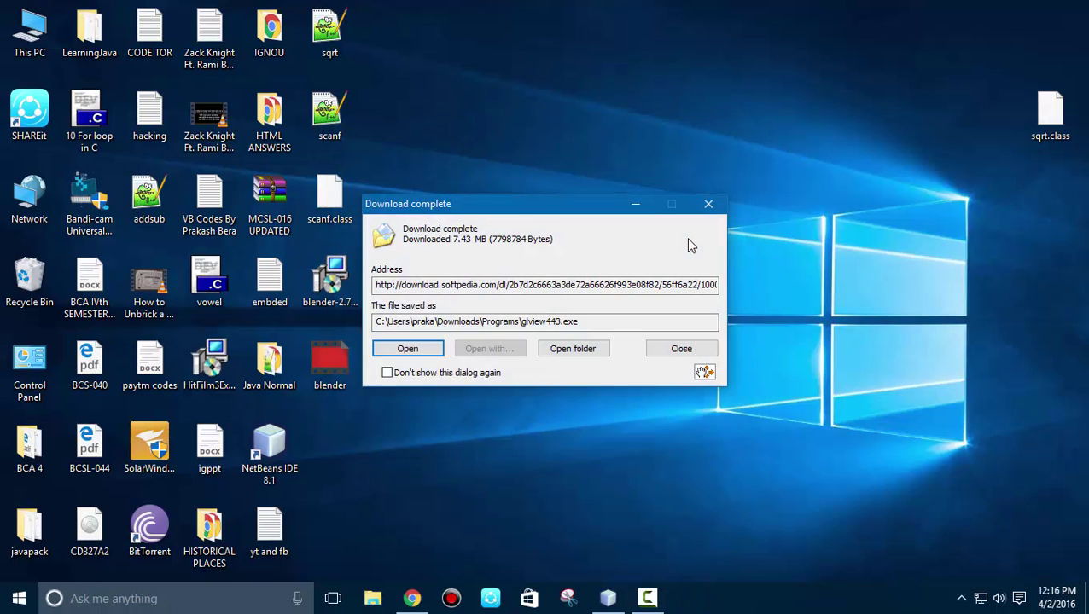
# Run glview443.exe in English, accept the license, install to the default folder and launch the viewer
pyautogui.click(436, 349)
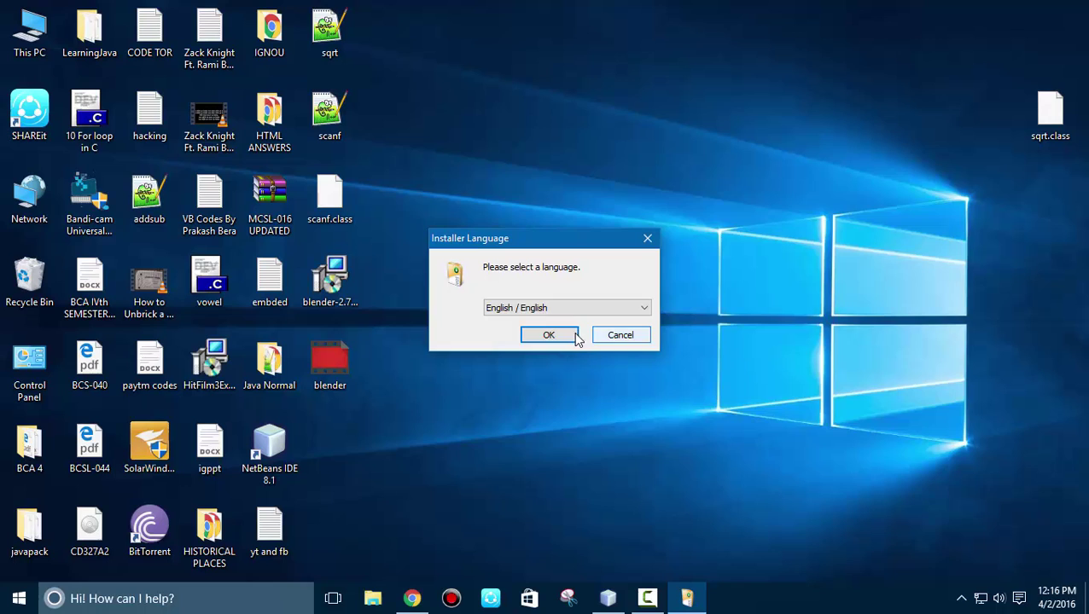
pyautogui.click(553, 337)
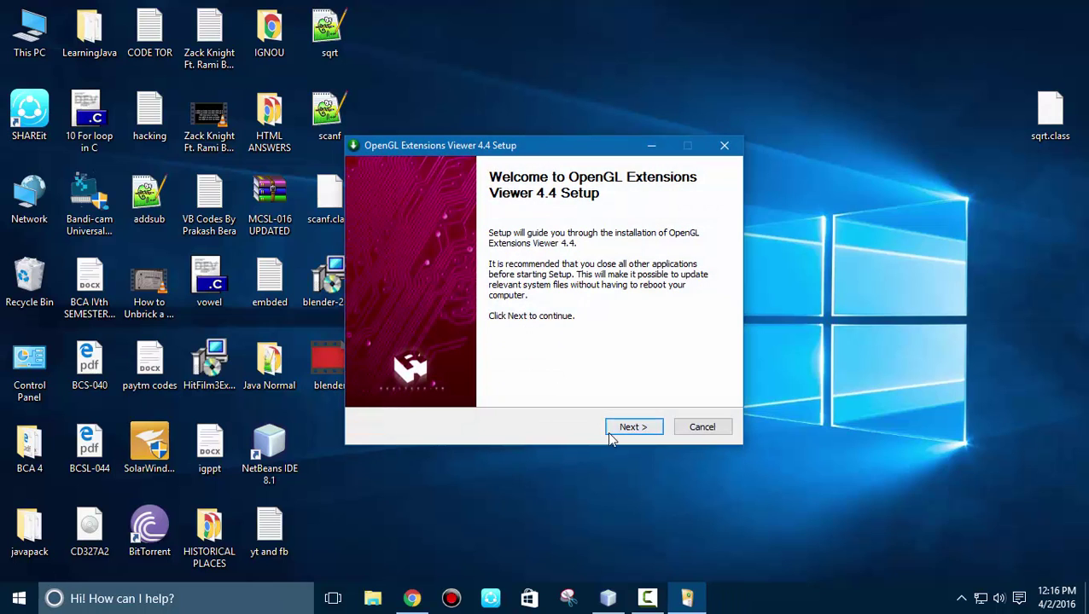
pyautogui.click(618, 435)
pyautogui.click(618, 434)
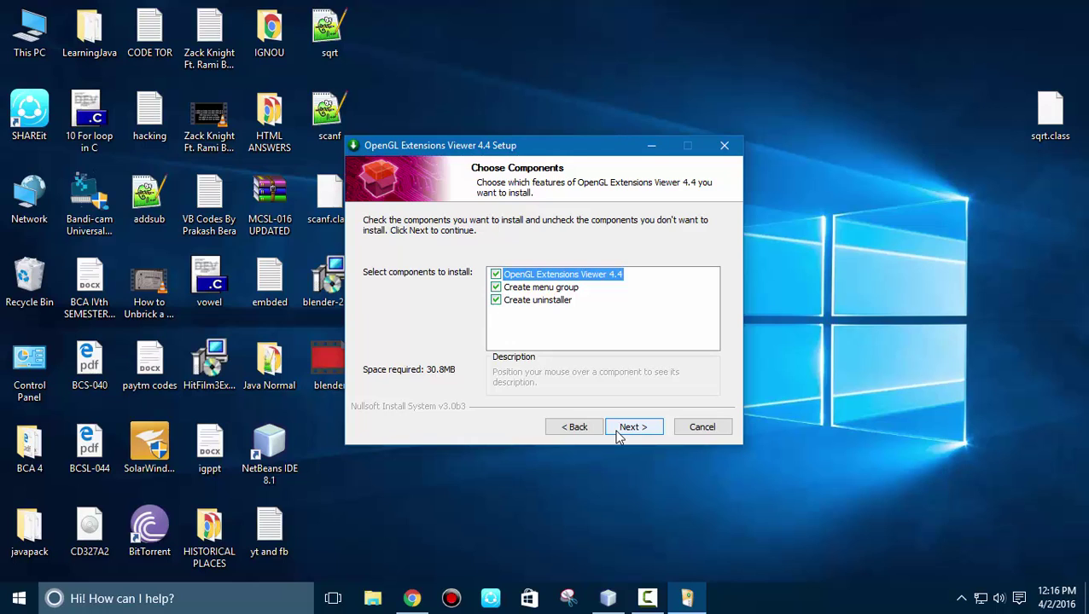
pyautogui.click(619, 432)
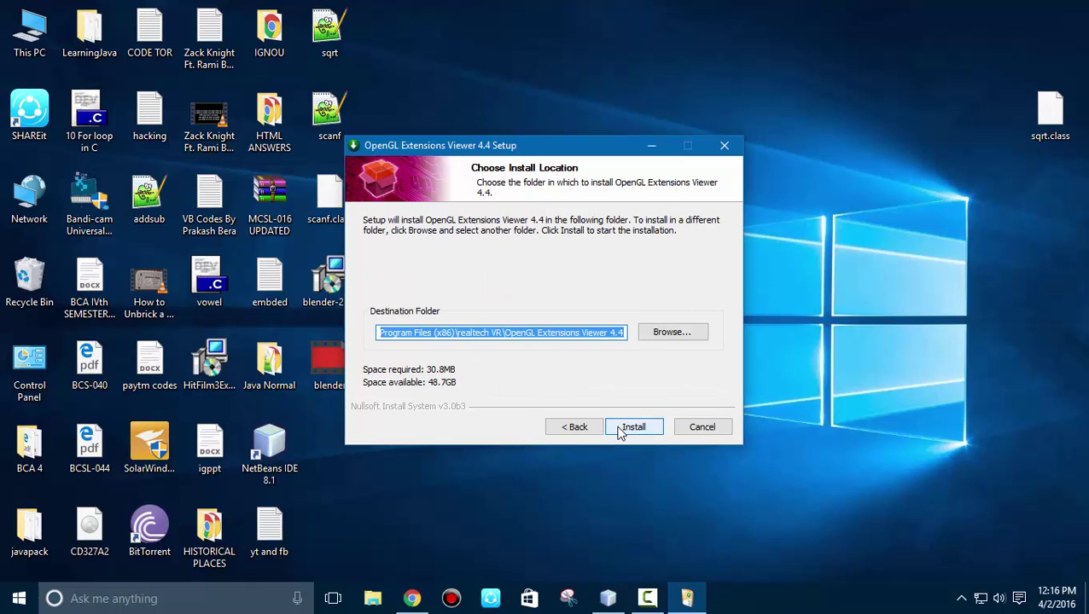
pyautogui.click(619, 432)
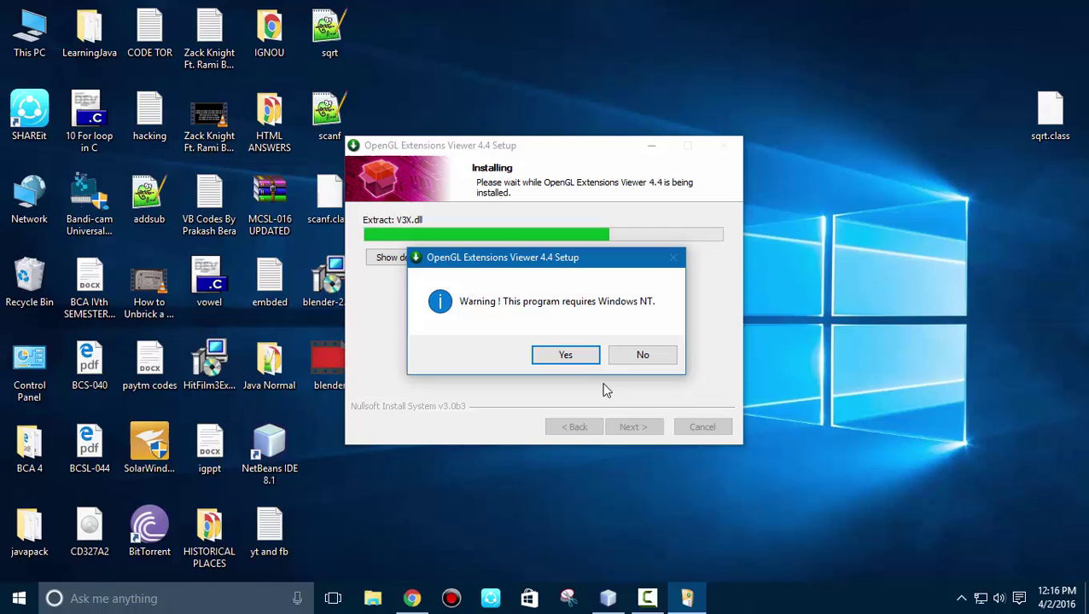
pyautogui.click(564, 354)
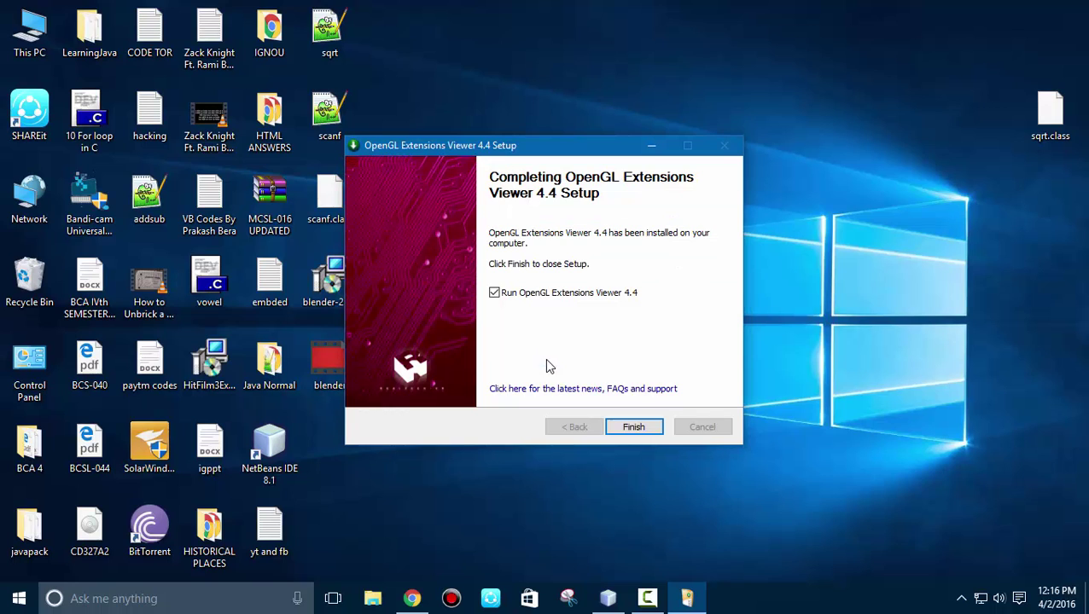
pyautogui.click(627, 426)
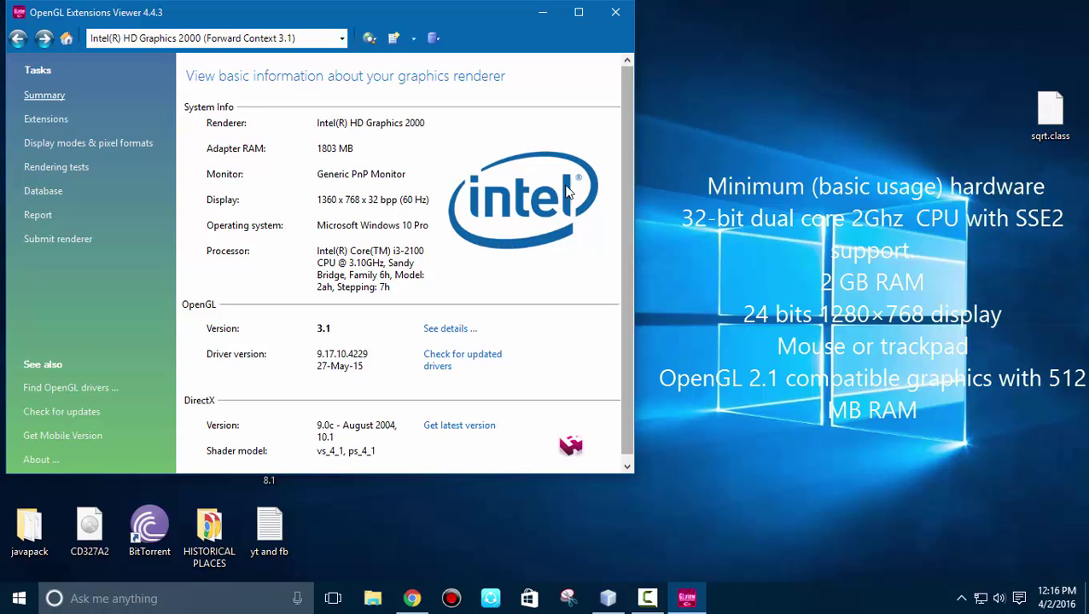
# Move the OpenGL Extensions Viewer window slightly to the right
pyautogui.moveTo(470, 19); pyautogui.dragTo(532, 24)
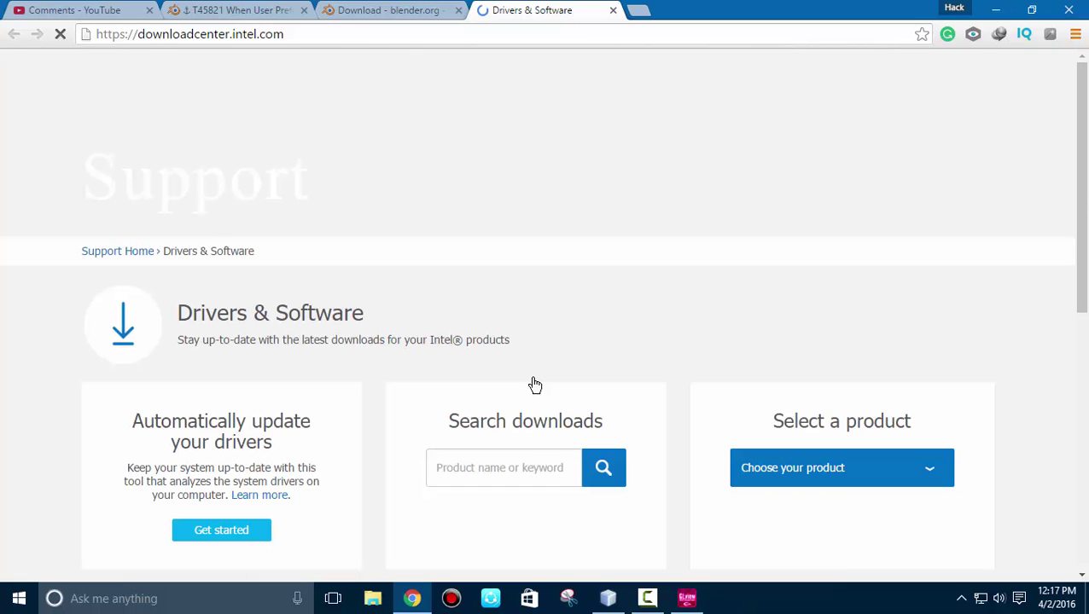
# Glance at Intel's product category list, then close the Drivers & Software tab and minimize Chrome
pyautogui.scroll(-2, 535, 386)
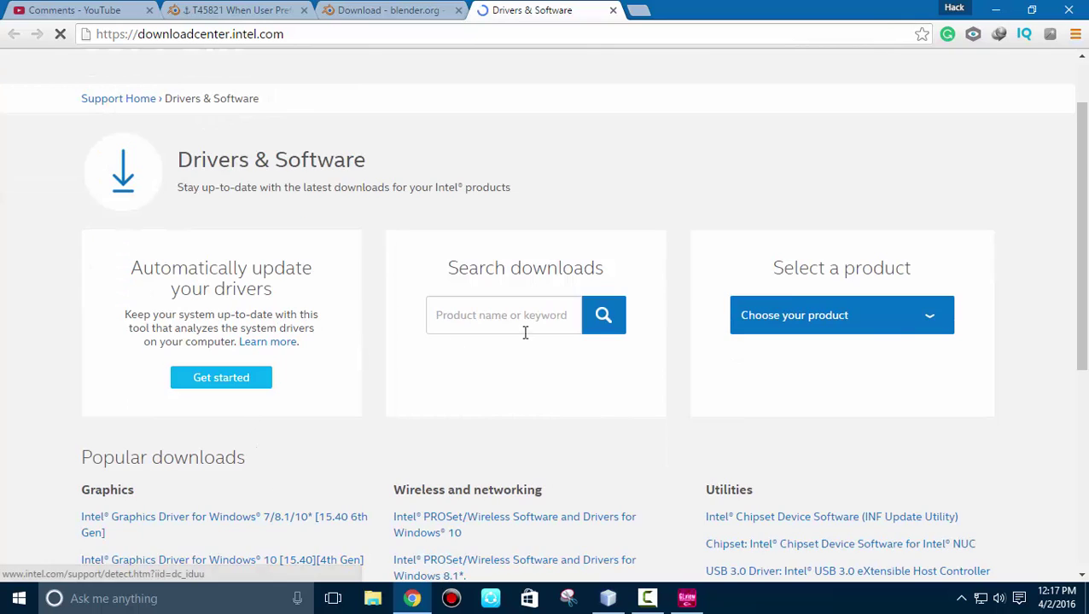
pyautogui.click(893, 320)
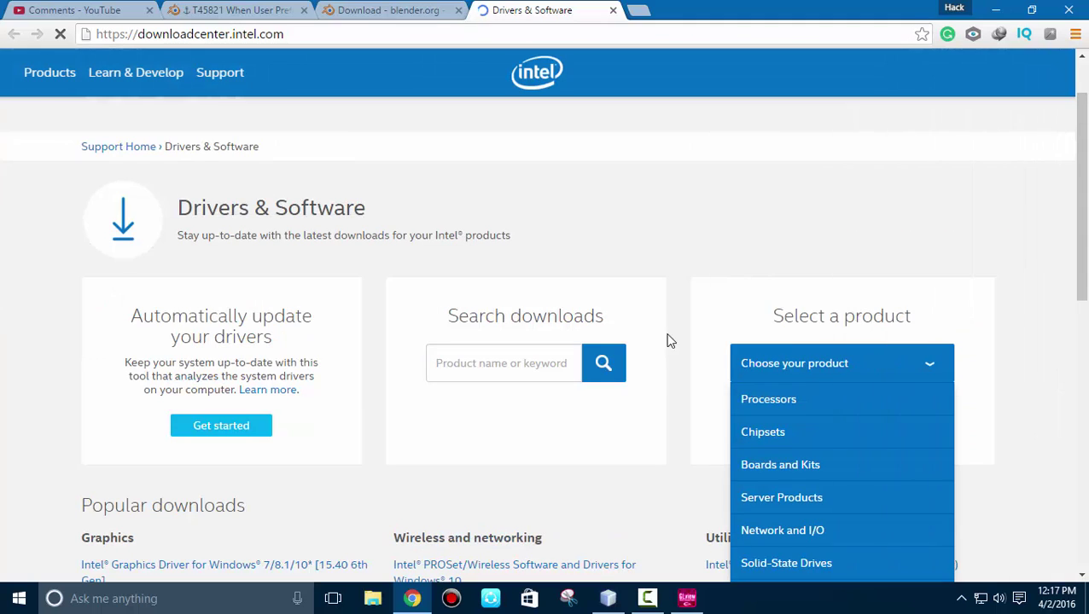
pyautogui.click(614, 10)
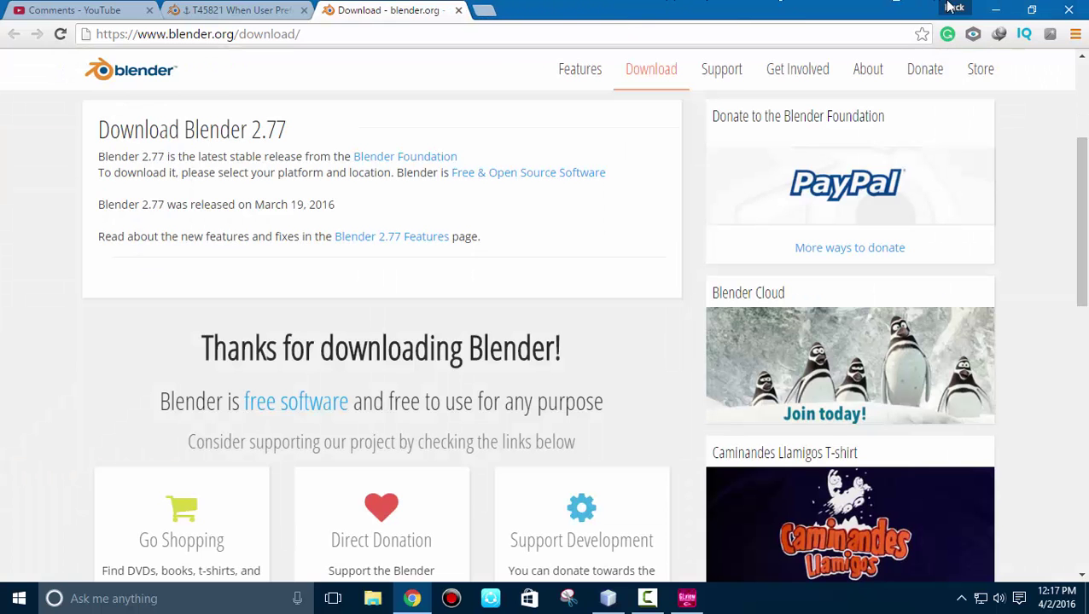
pyautogui.click(995, 9)
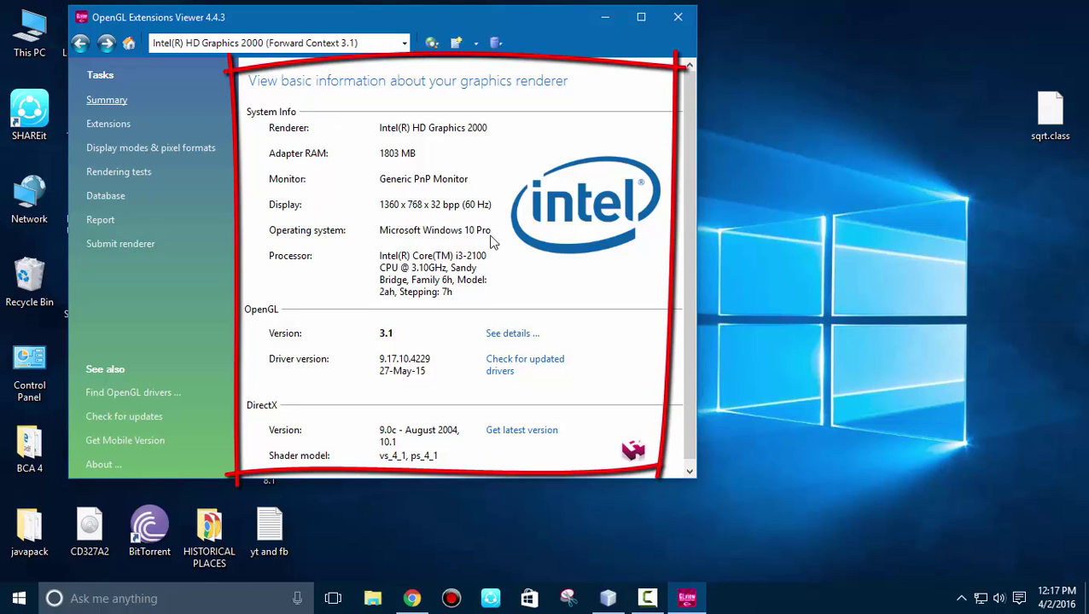
# Check the core-features report shows 100% OpenGL 3.0 and 3.1 support, then return to the summary
pyautogui.click(499, 333)
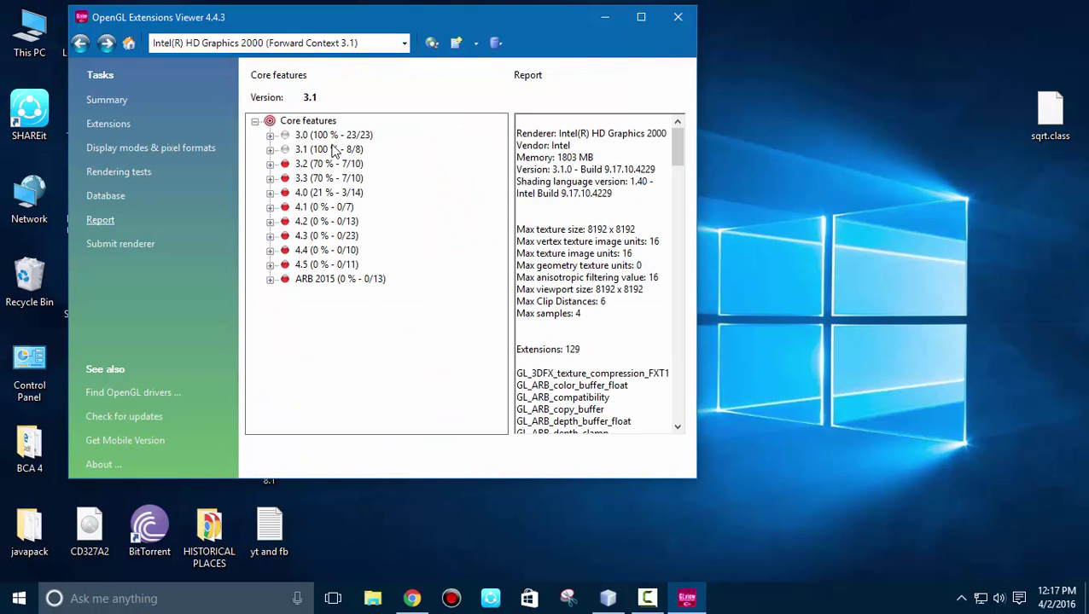
pyautogui.scroll(-15, 589, 212)
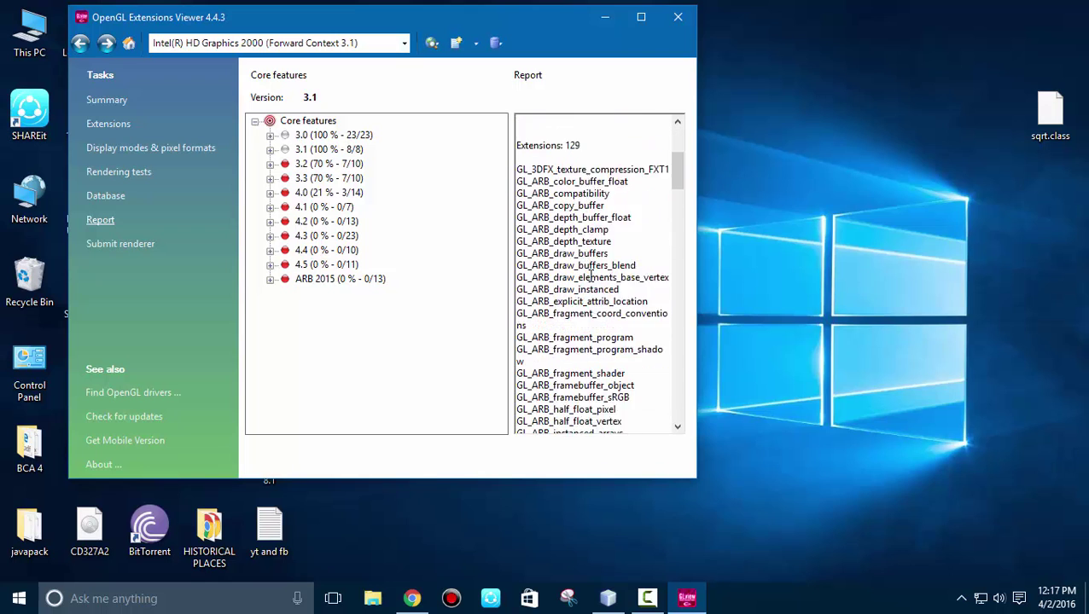
pyautogui.hotkey('alt', 'Left')
pyautogui.scroll(-1, 396, 256)
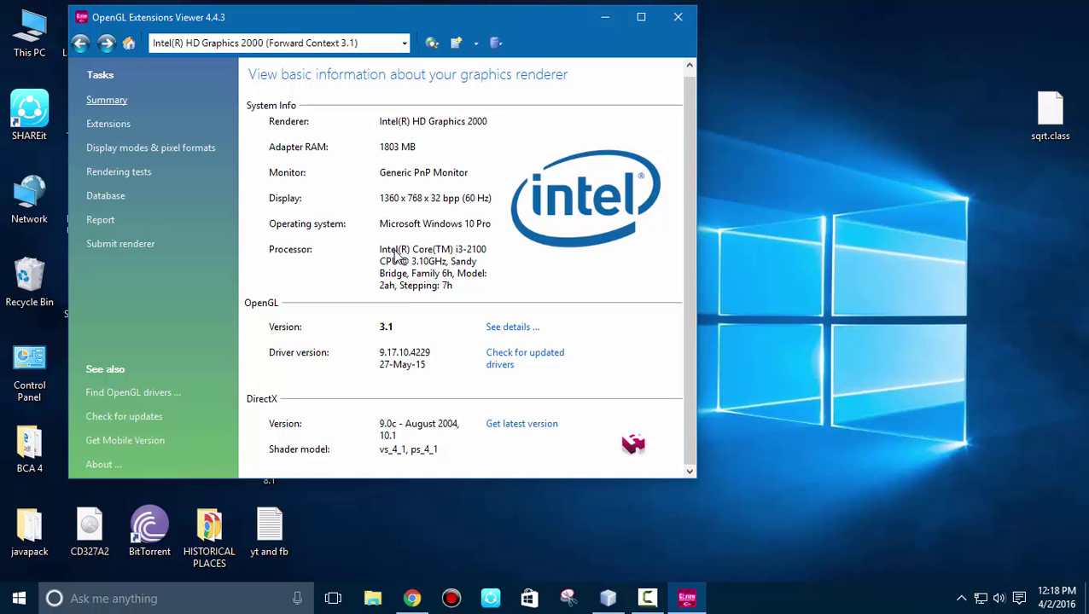
pyautogui.click(712, 269)
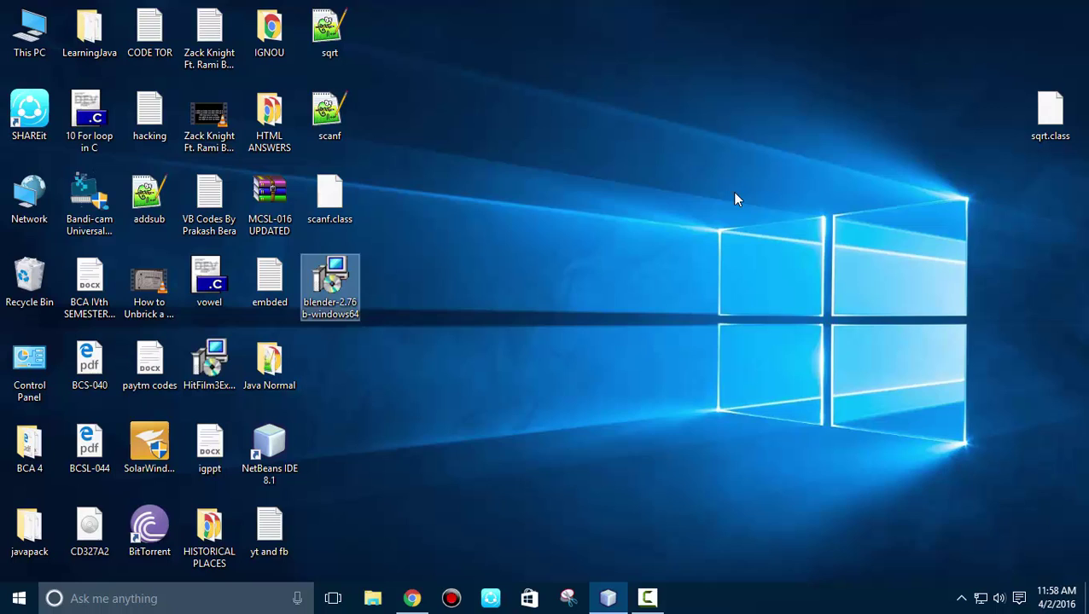
# Run the blender-2.76 installer, accept the GPL licence, keep the default features and install
pyautogui.click(637, 246)
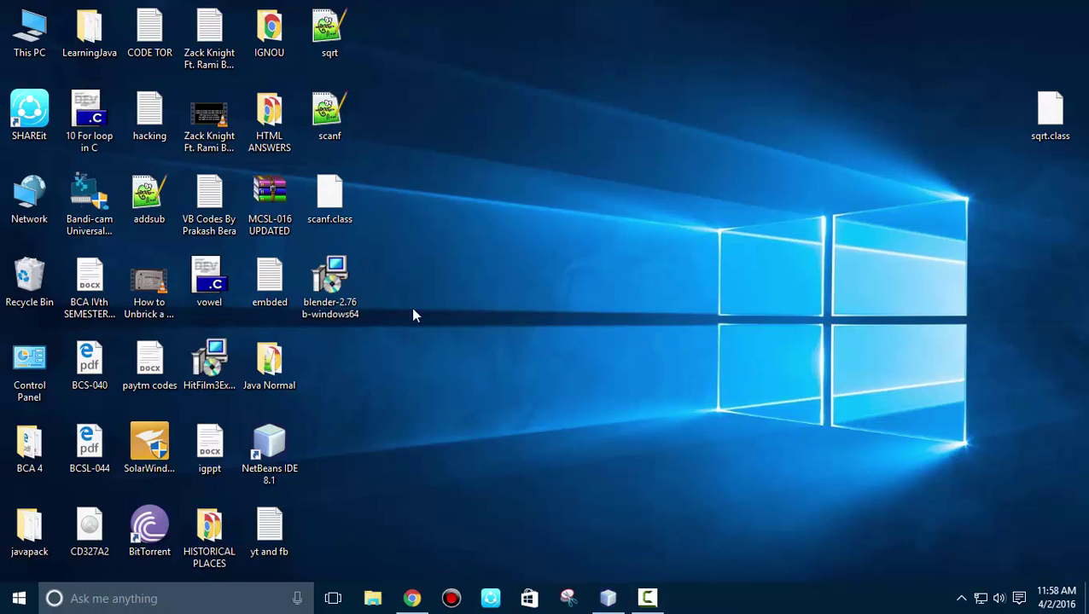
pyautogui.doubleClick(340, 313)
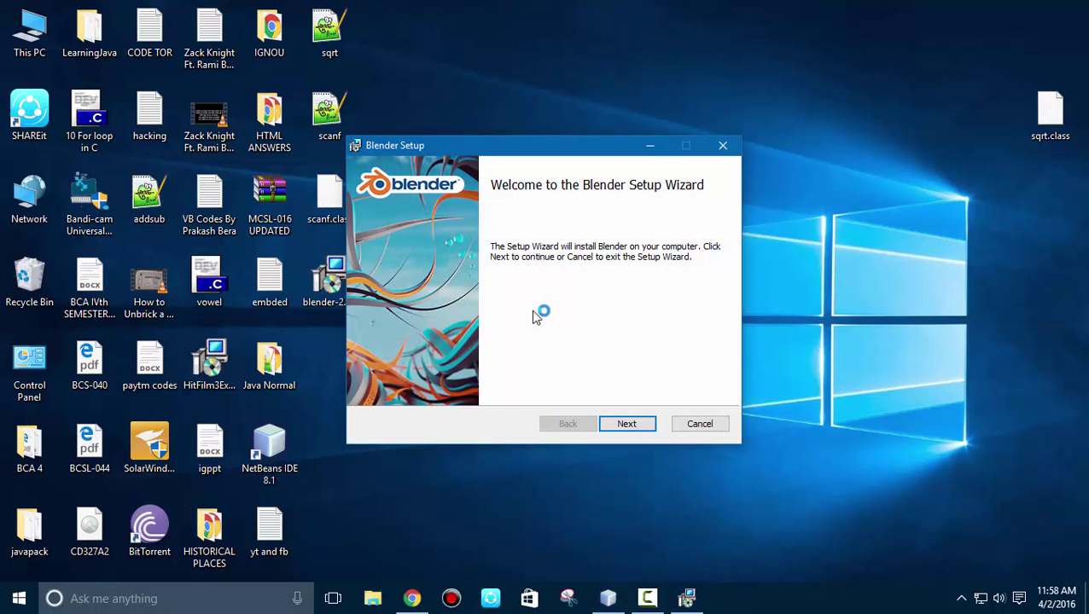
pyautogui.click(627, 424)
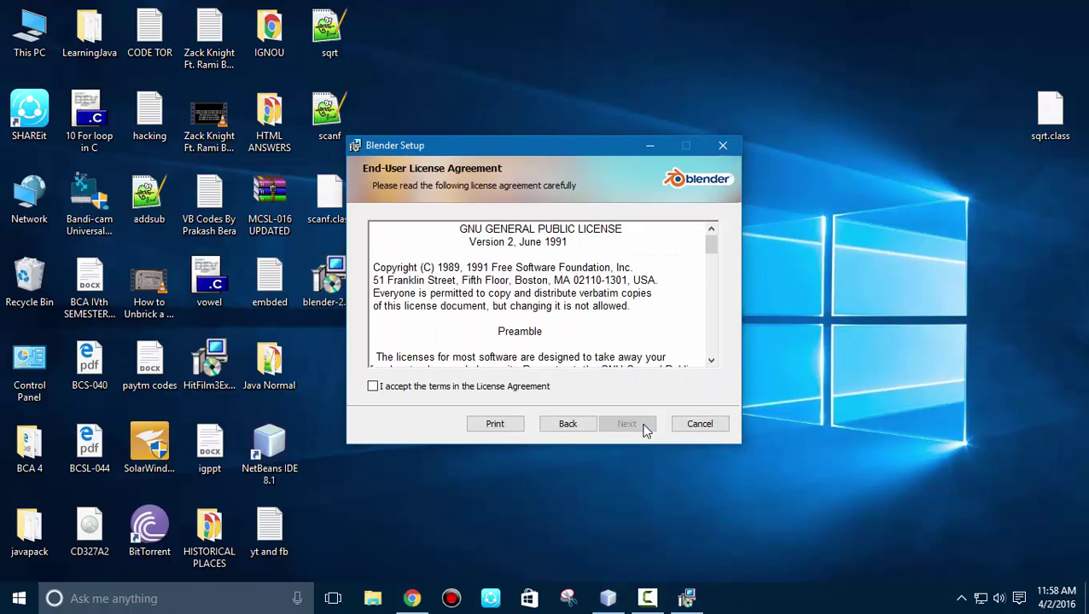
pyautogui.click(449, 391)
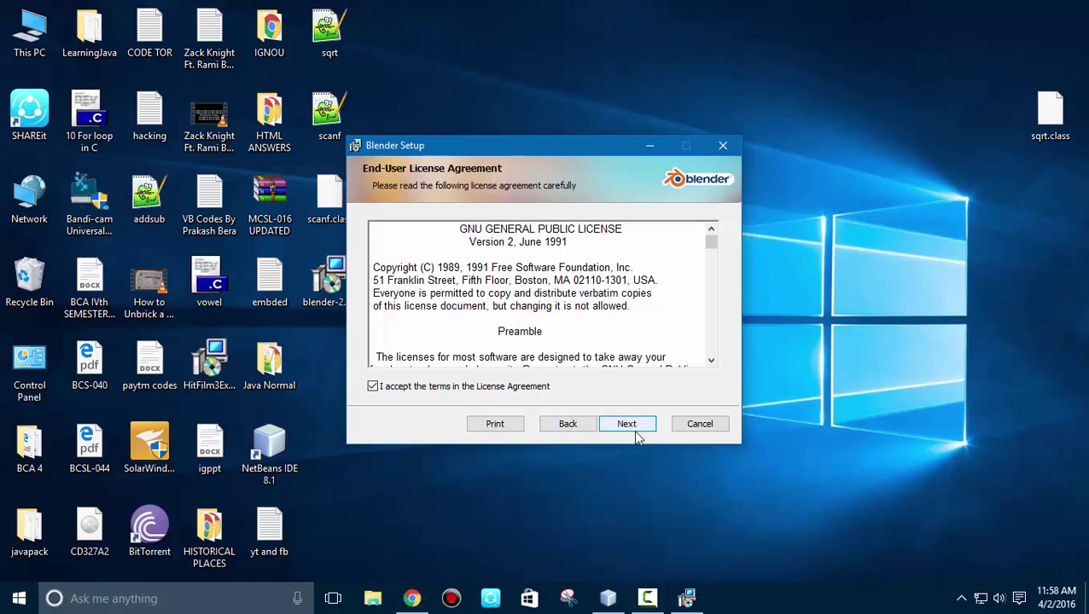
pyautogui.scroll(-7, 615, 312)
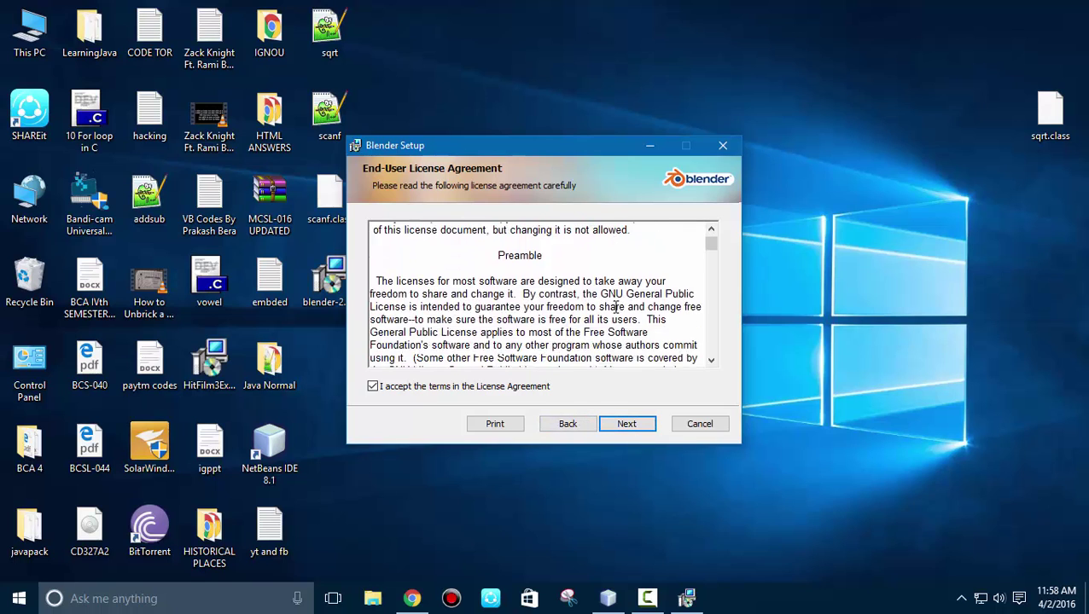
pyautogui.click(629, 424)
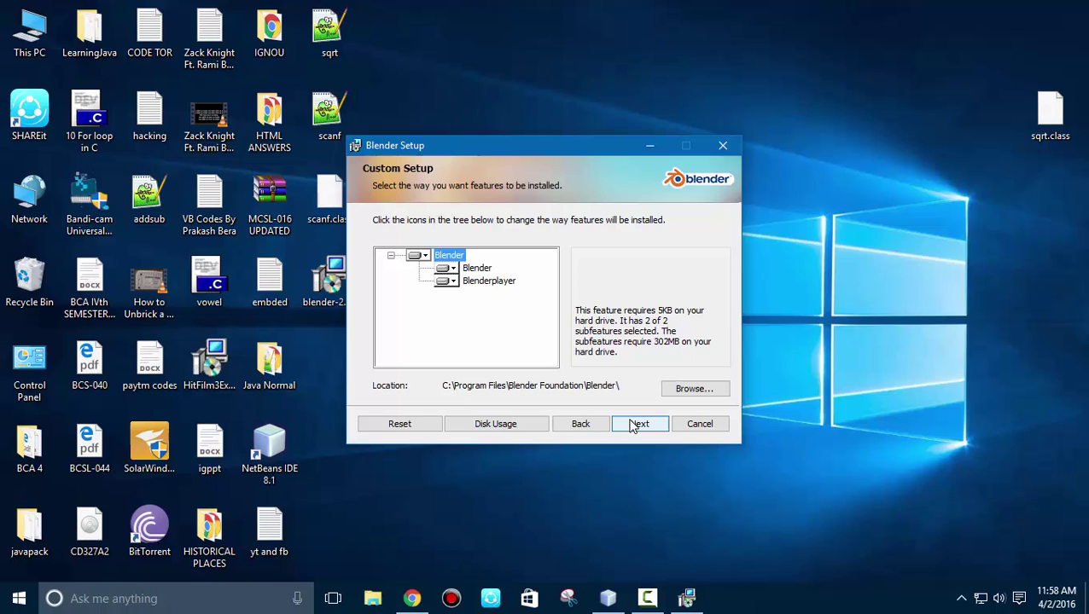
pyautogui.click(634, 424)
pyautogui.click(631, 424)
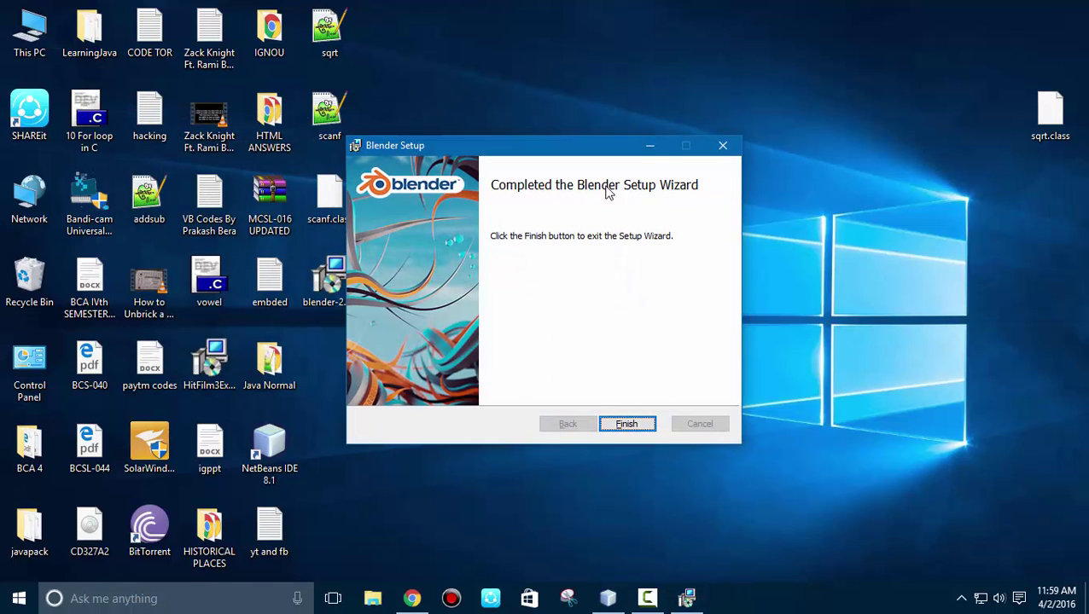
# Finish the setup wizard and start Blender from a Start menu search for 'blender'
pyautogui.click(626, 425)
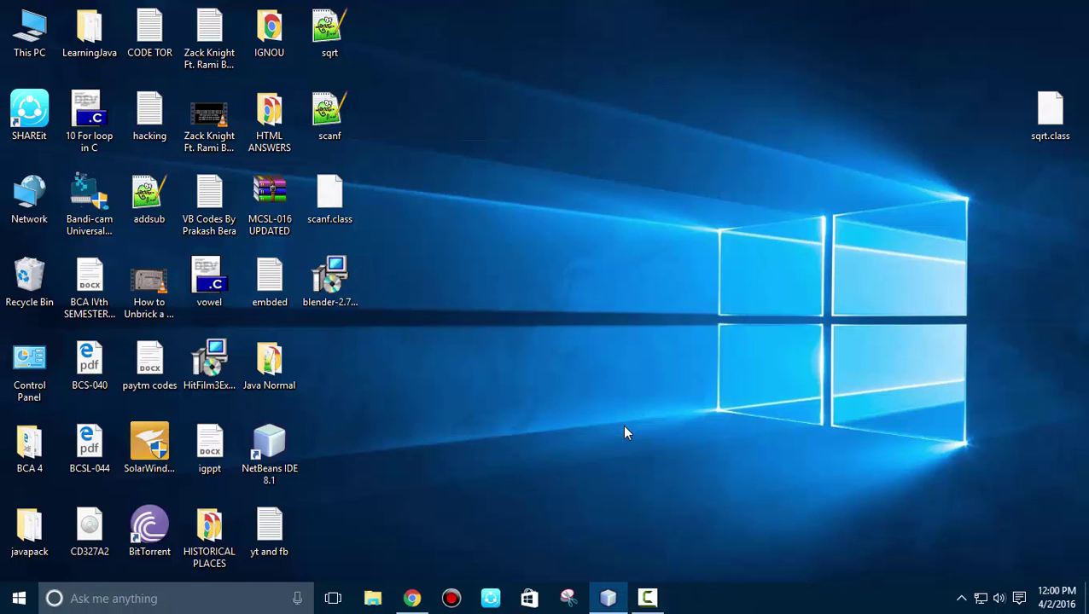
pyautogui.click(21, 597)
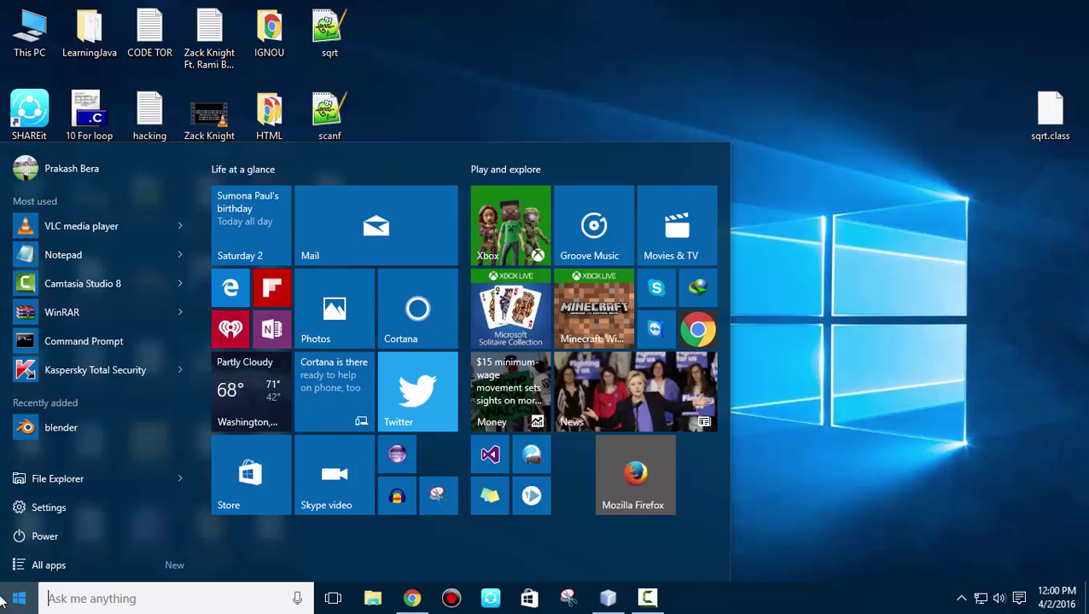
pyautogui.write('blender')
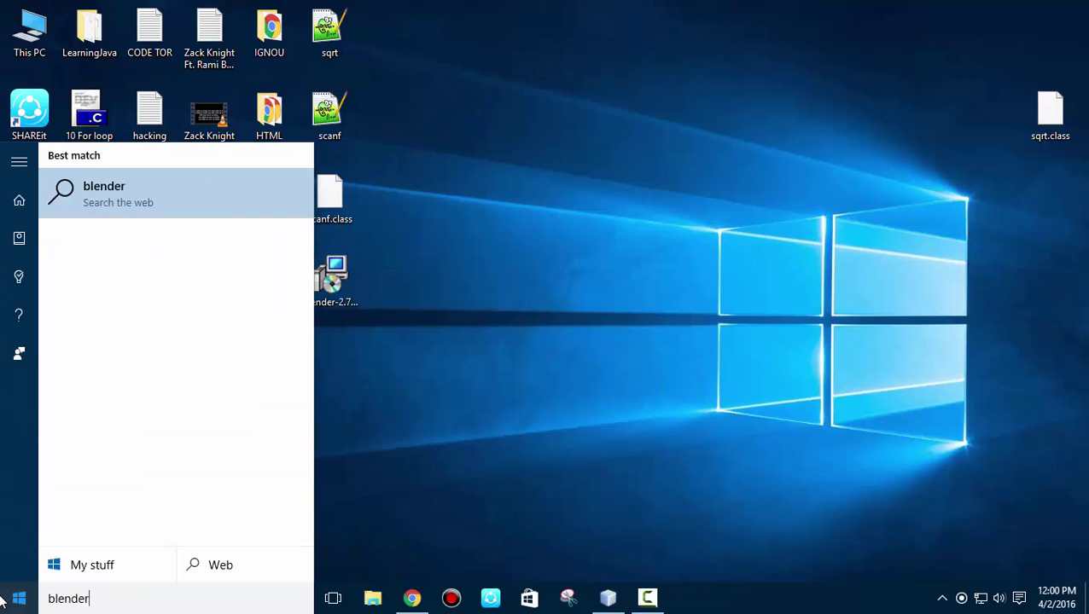
pyautogui.press('BackSpace')
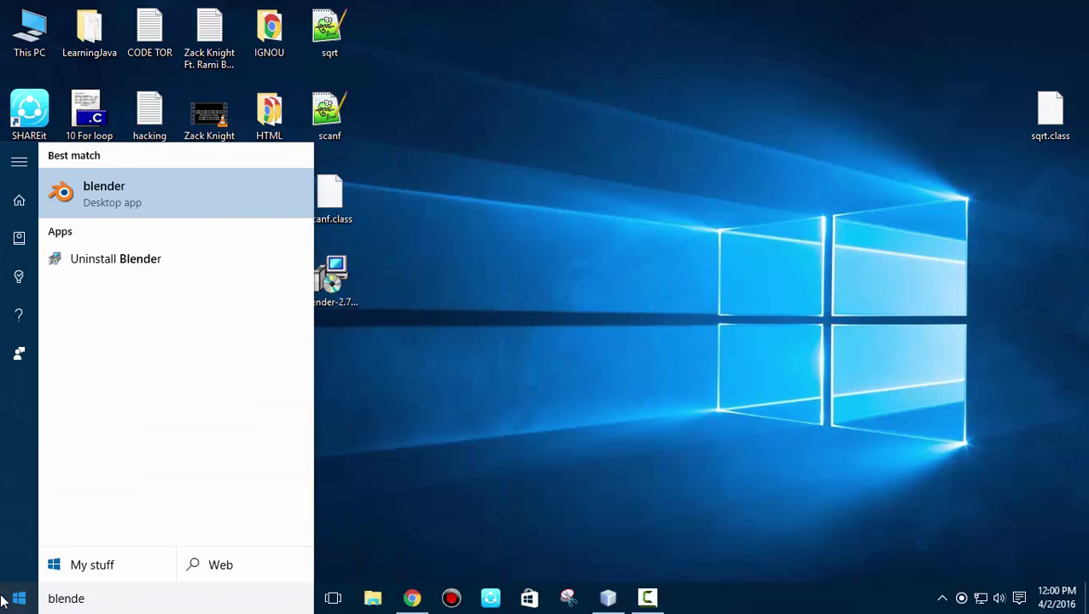
pyautogui.click(123, 193)
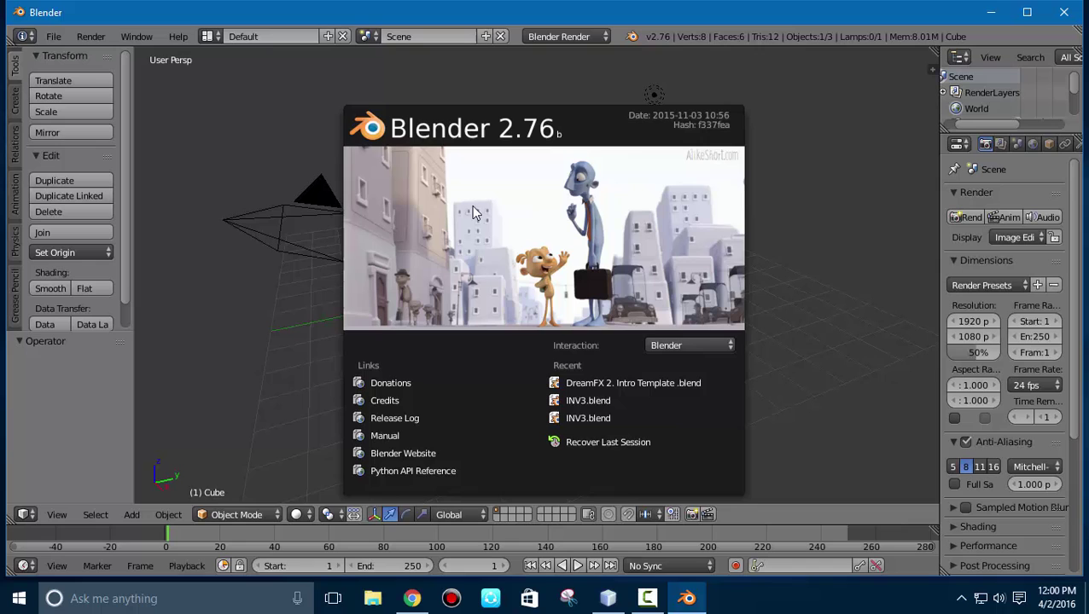
# Maximize the Blender window, look over the Interaction presets, and dismiss the splash screen
pyautogui.click(1022, 14)
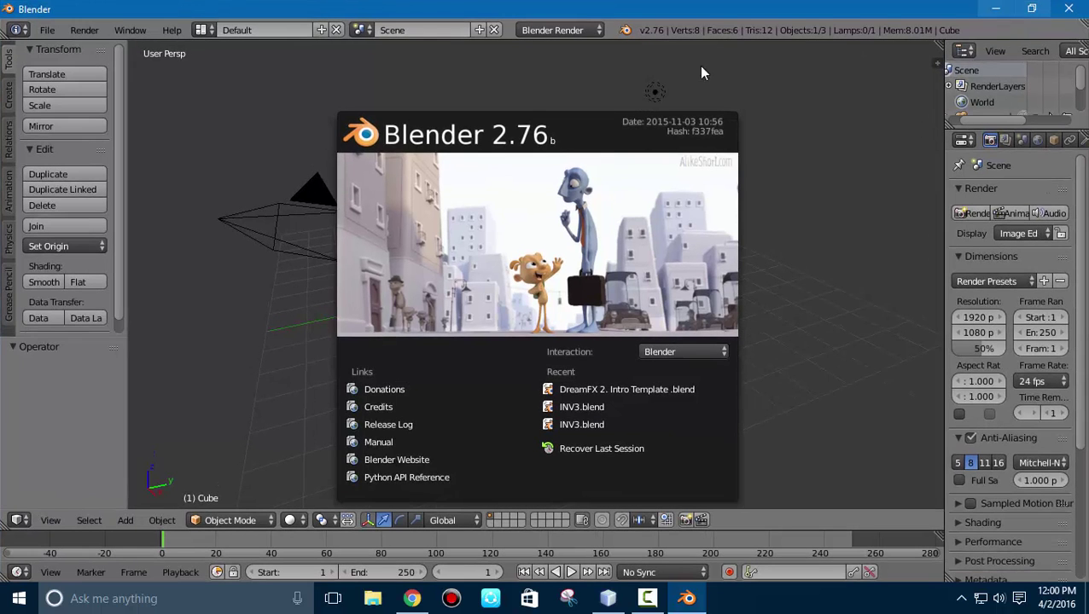
pyautogui.click(645, 352)
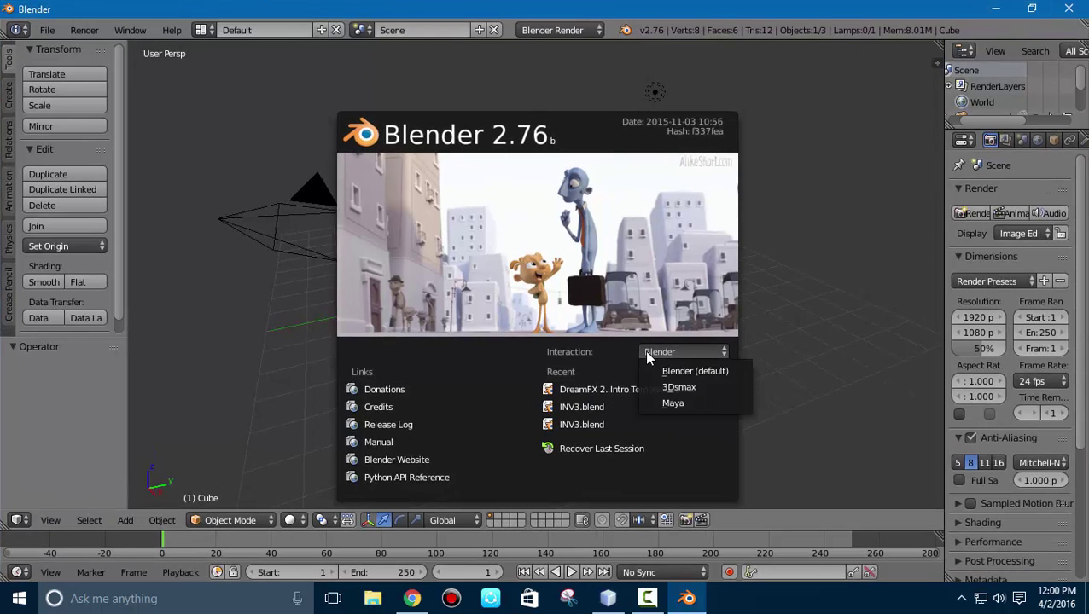
pyautogui.click(307, 223)
# Nudge the cube slightly down along Z, place the 3D cursor on it, and quit Blender
pyautogui.moveTo(530, 270)
pyautogui.mouseDown()
pyautogui.moveTo(472, 289)
pyautogui.moveTo(522, 271)
pyautogui.mouseUp()
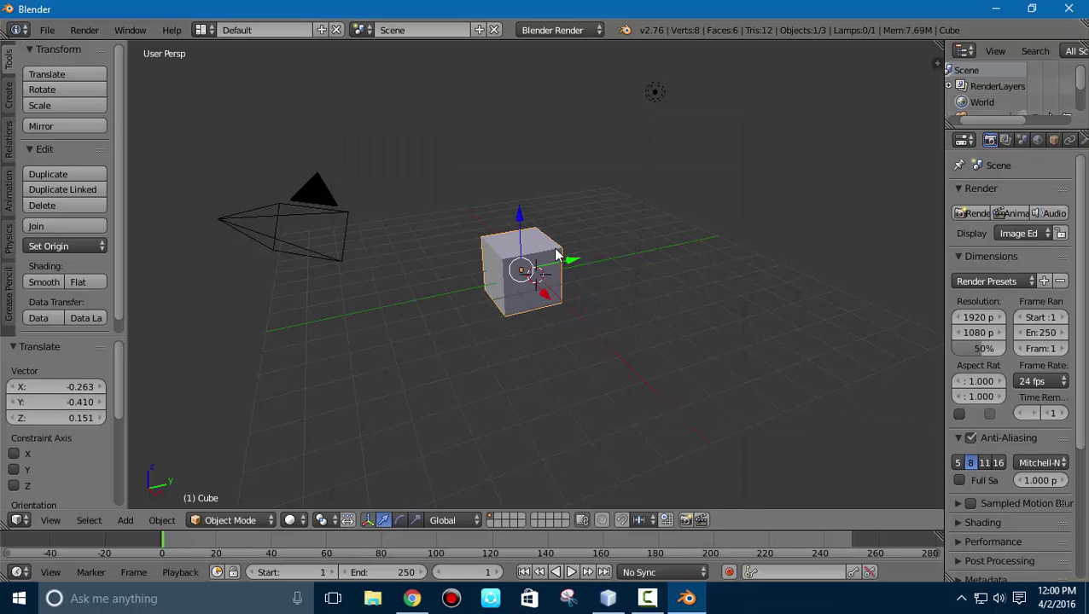
pyautogui.moveTo(519, 220); pyautogui.dragTo(551, 220)
pyautogui.click(671, 245)
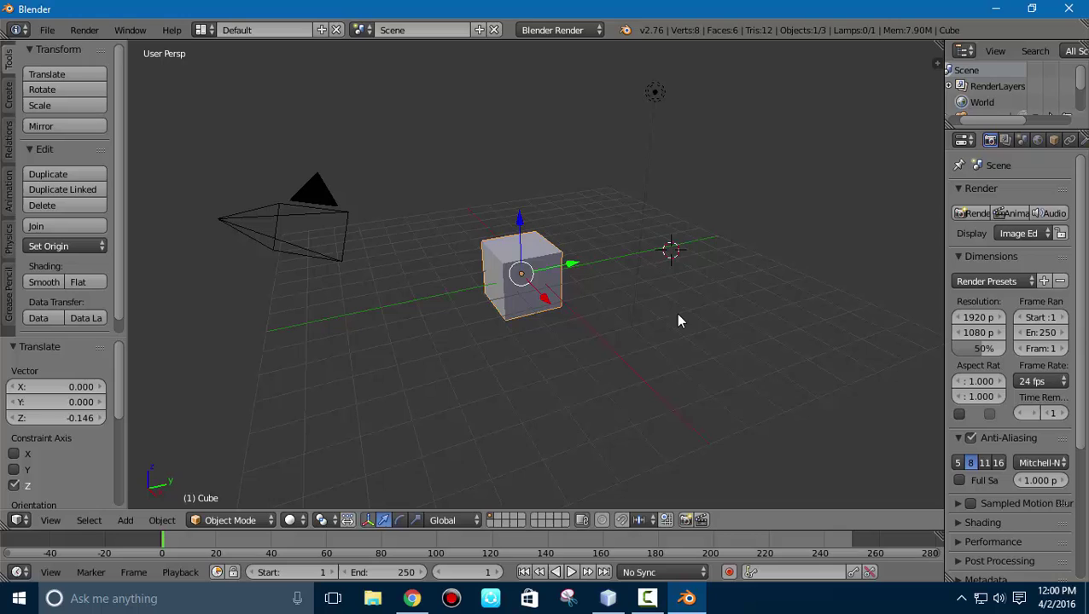
pyautogui.click(561, 369)
pyautogui.click(516, 294)
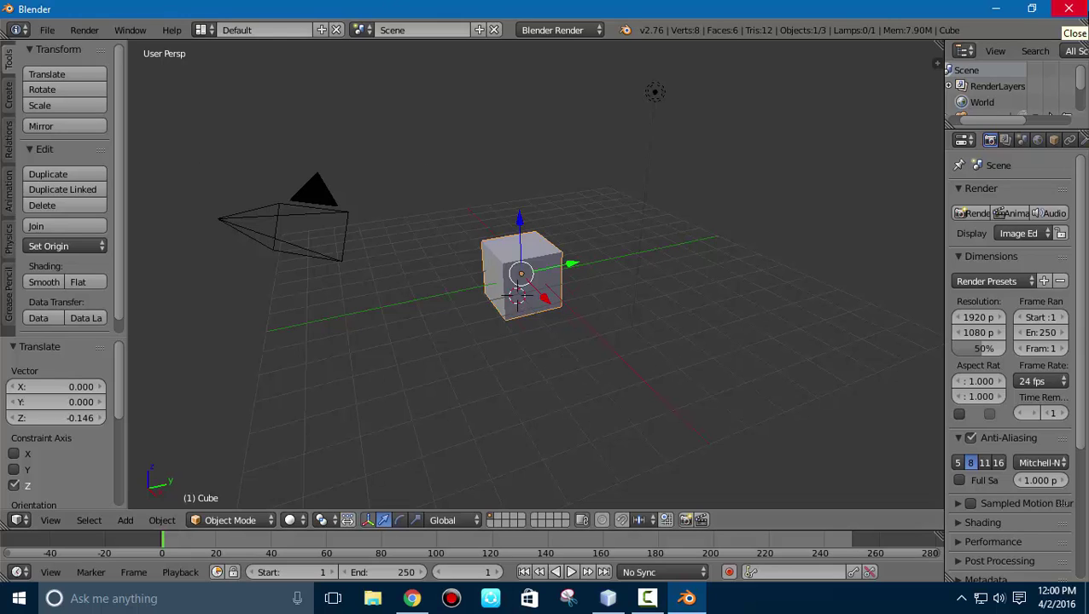
pyautogui.click(1069, 9)
# Confirm OK in the Exit Blender dialog, discarding the unsaved changes
pyautogui.click(551, 359)
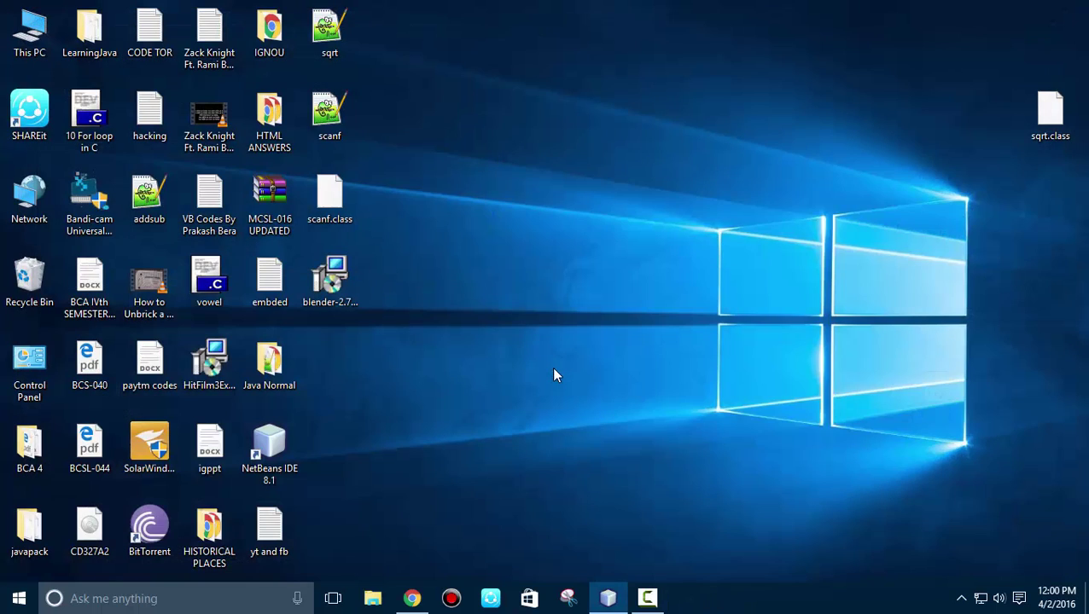